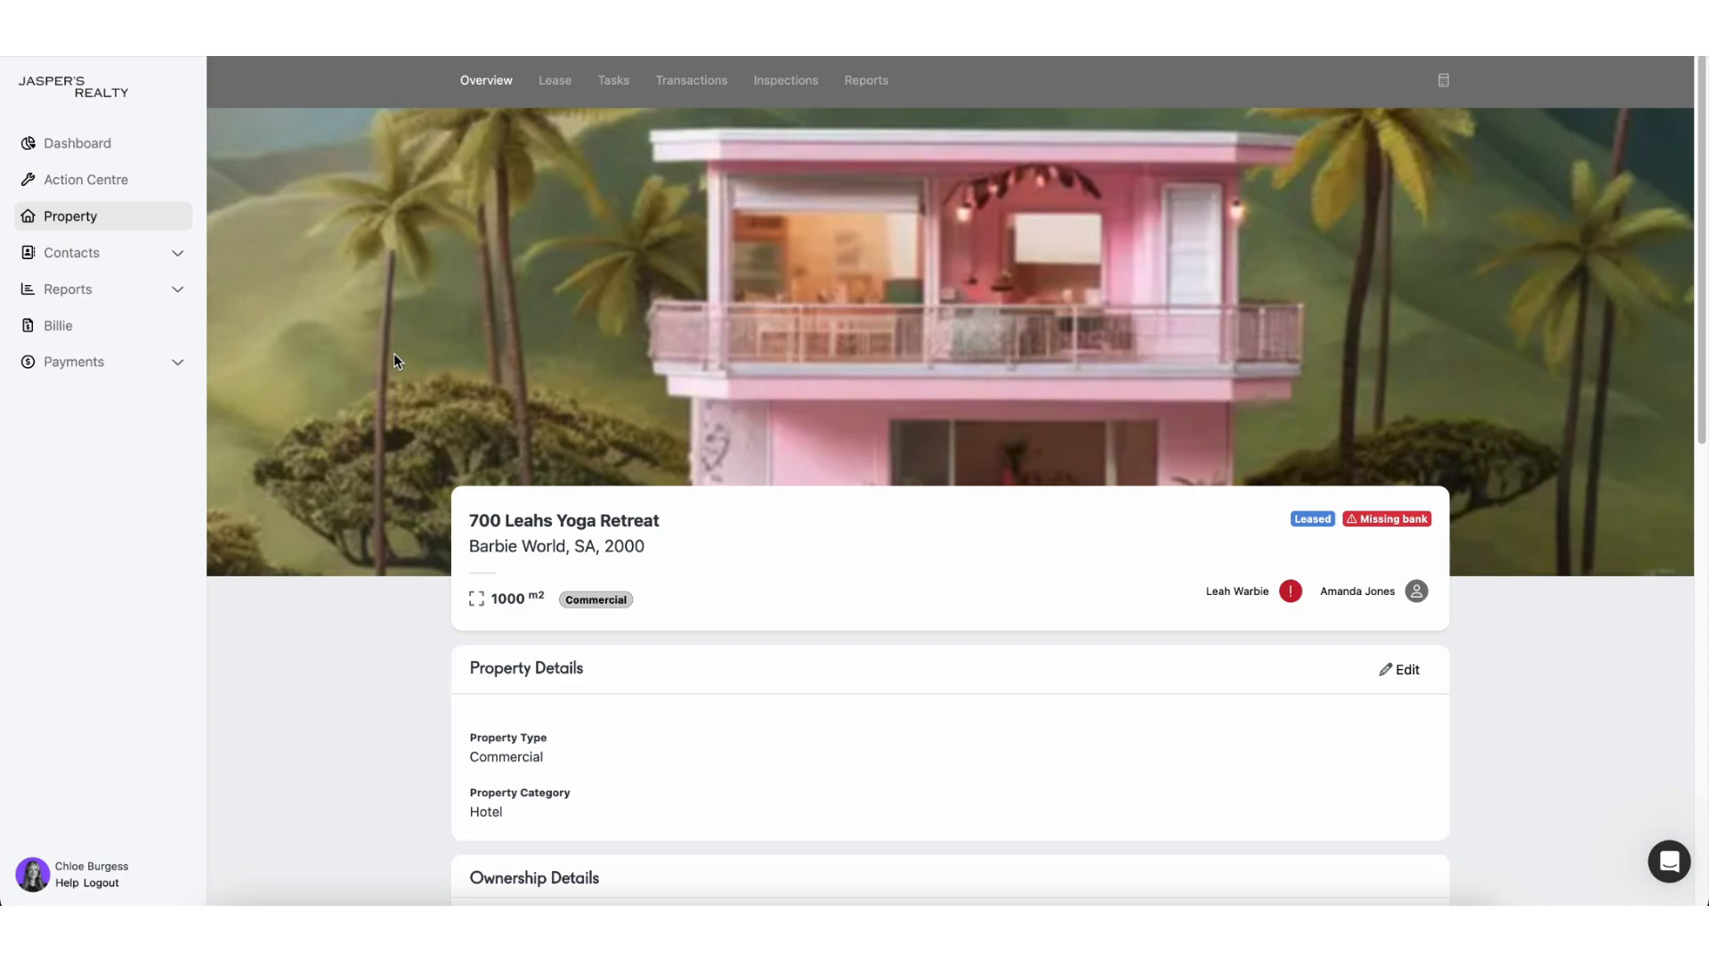
Step: Open the property's edit form and add a blank second-owner entry under Ownership Details
{"action": "scroll", "coordinate": [623, 534], "scroll_direction": "down", "scroll_amount": 3}
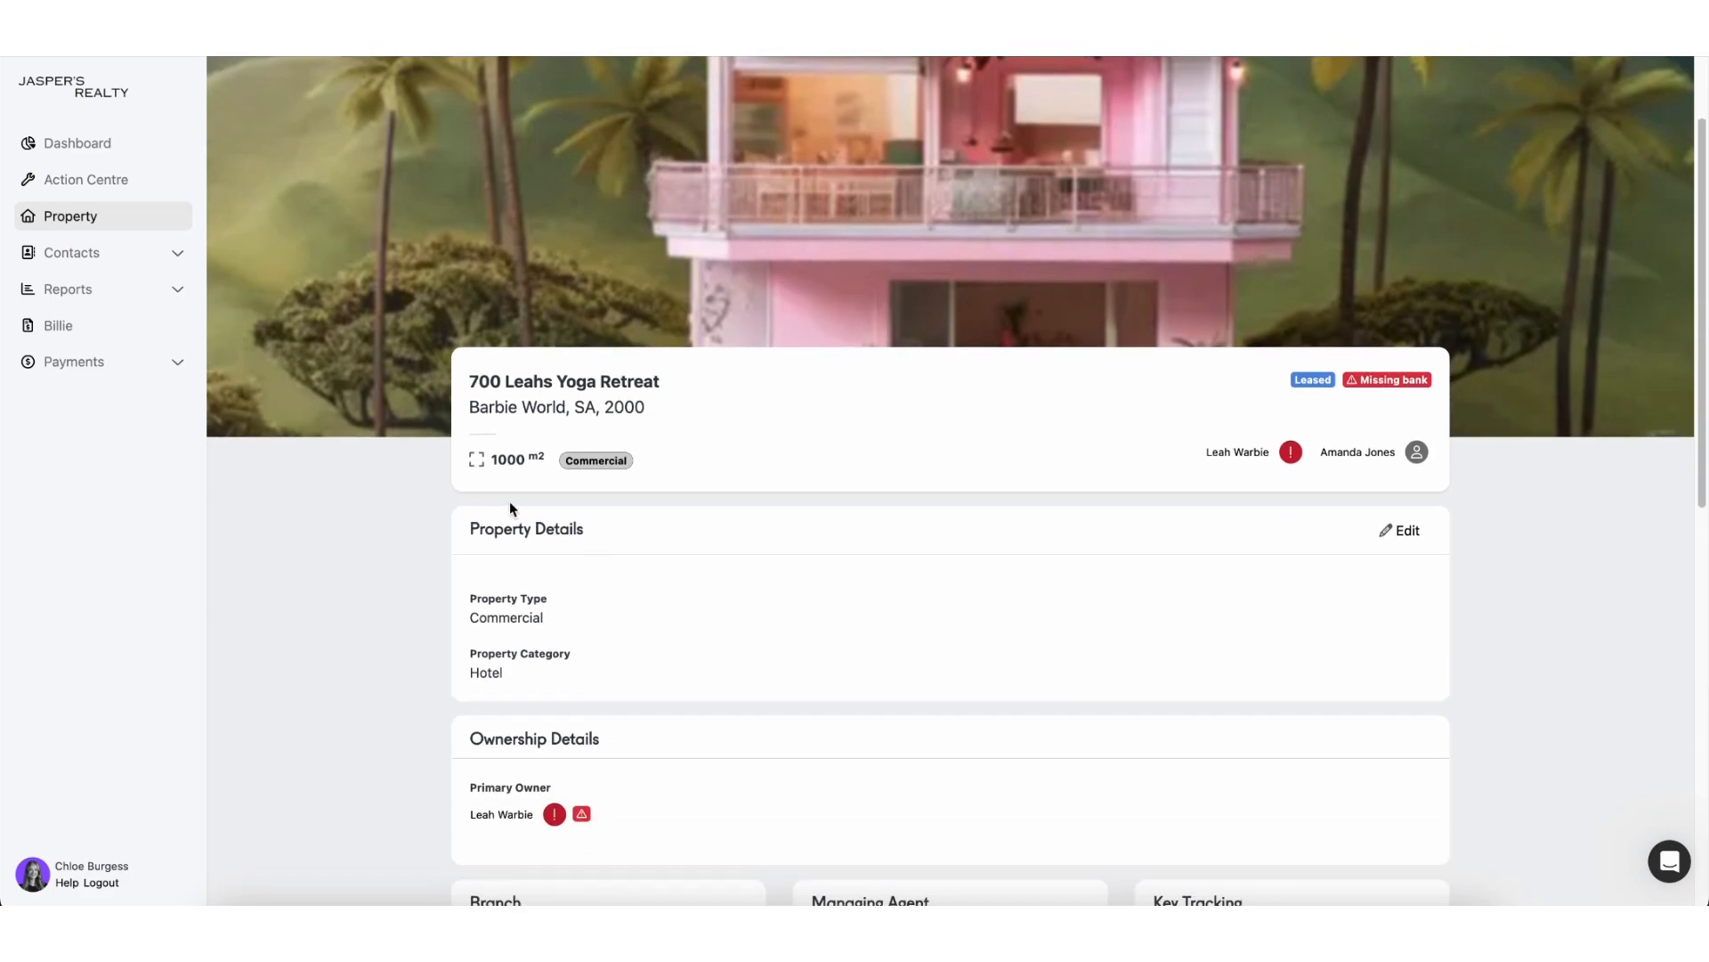
{"action": "left_click", "coordinate": [1408, 532]}
{"action": "scroll", "coordinate": [1413, 545], "scroll_direction": "down", "scroll_amount": 1}
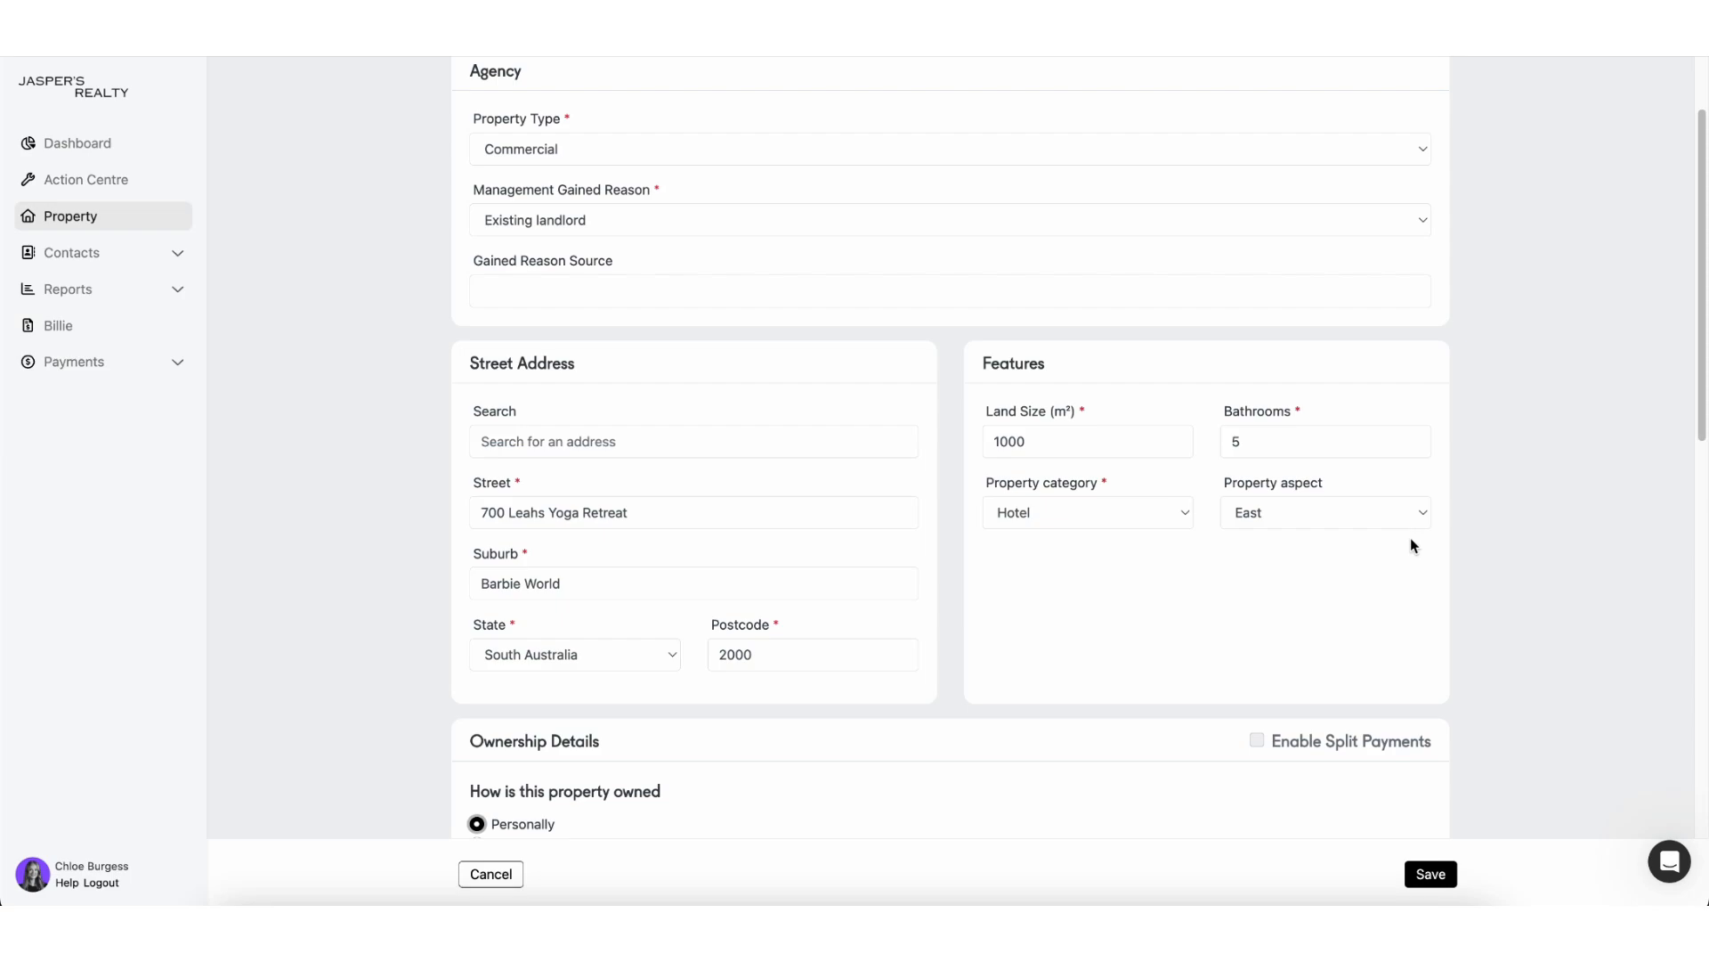
{"action": "scroll", "coordinate": [1413, 545], "scroll_direction": "down", "scroll_amount": 3}
{"action": "scroll", "coordinate": [1412, 545], "scroll_direction": "down", "scroll_amount": 1}
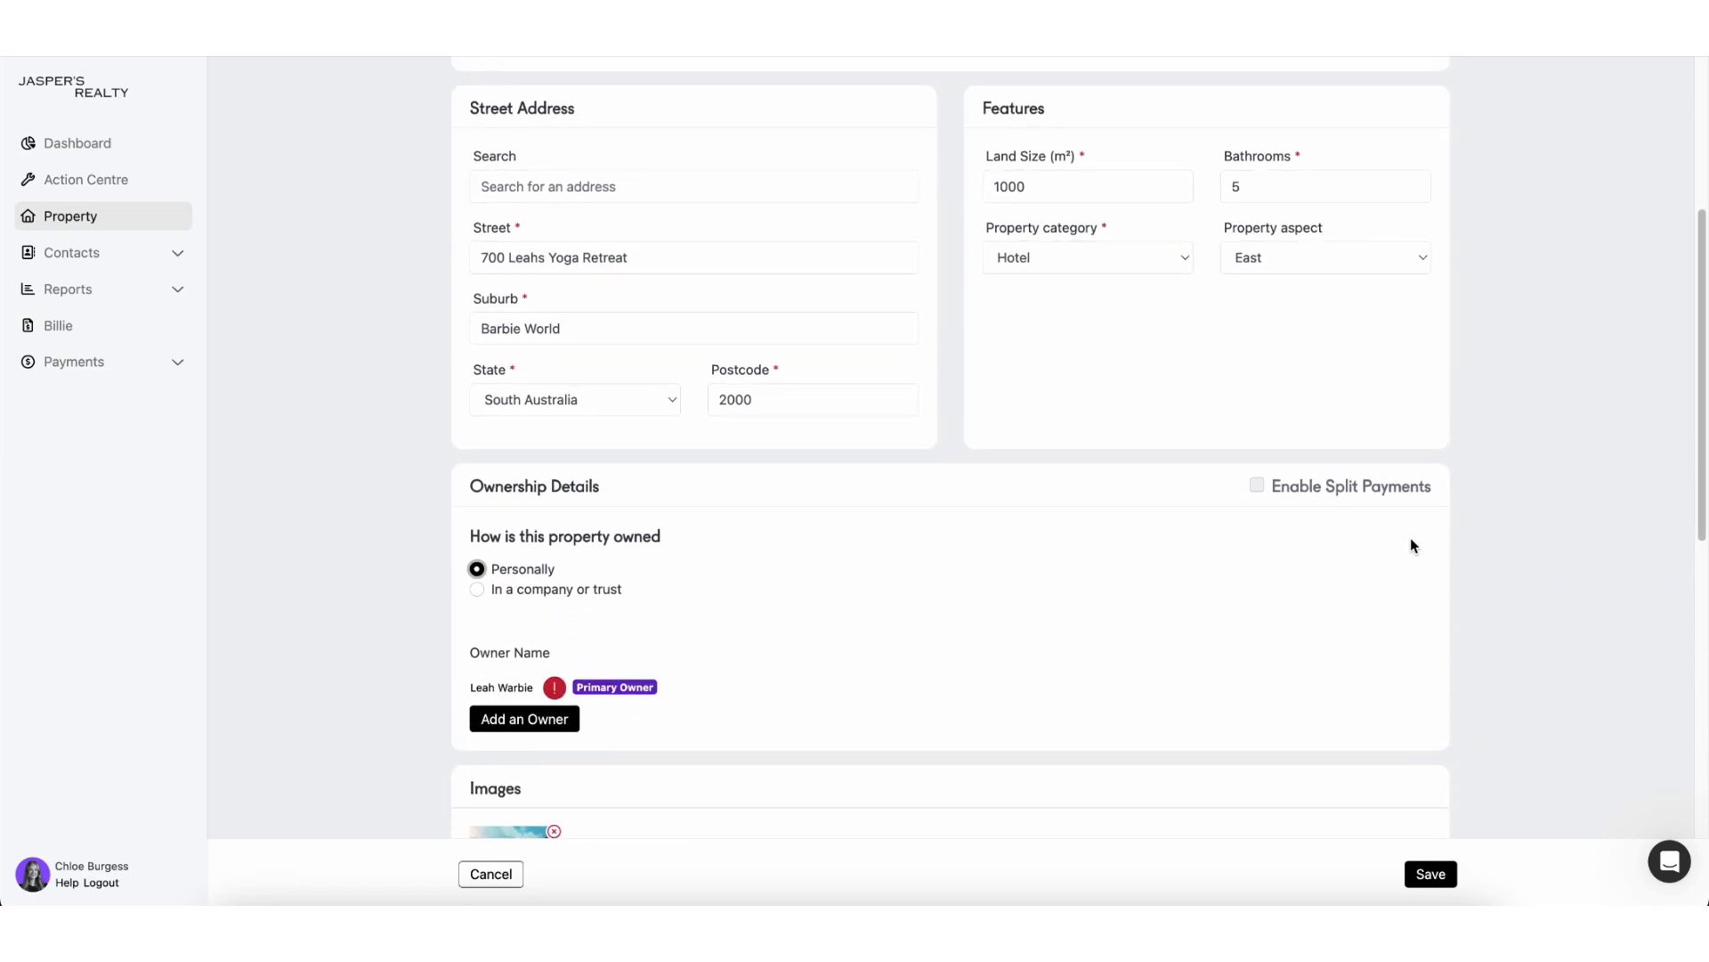
{"action": "left_click", "coordinate": [554, 719]}
{"action": "scroll", "coordinate": [554, 719], "scroll_direction": "down", "scroll_amount": 3}
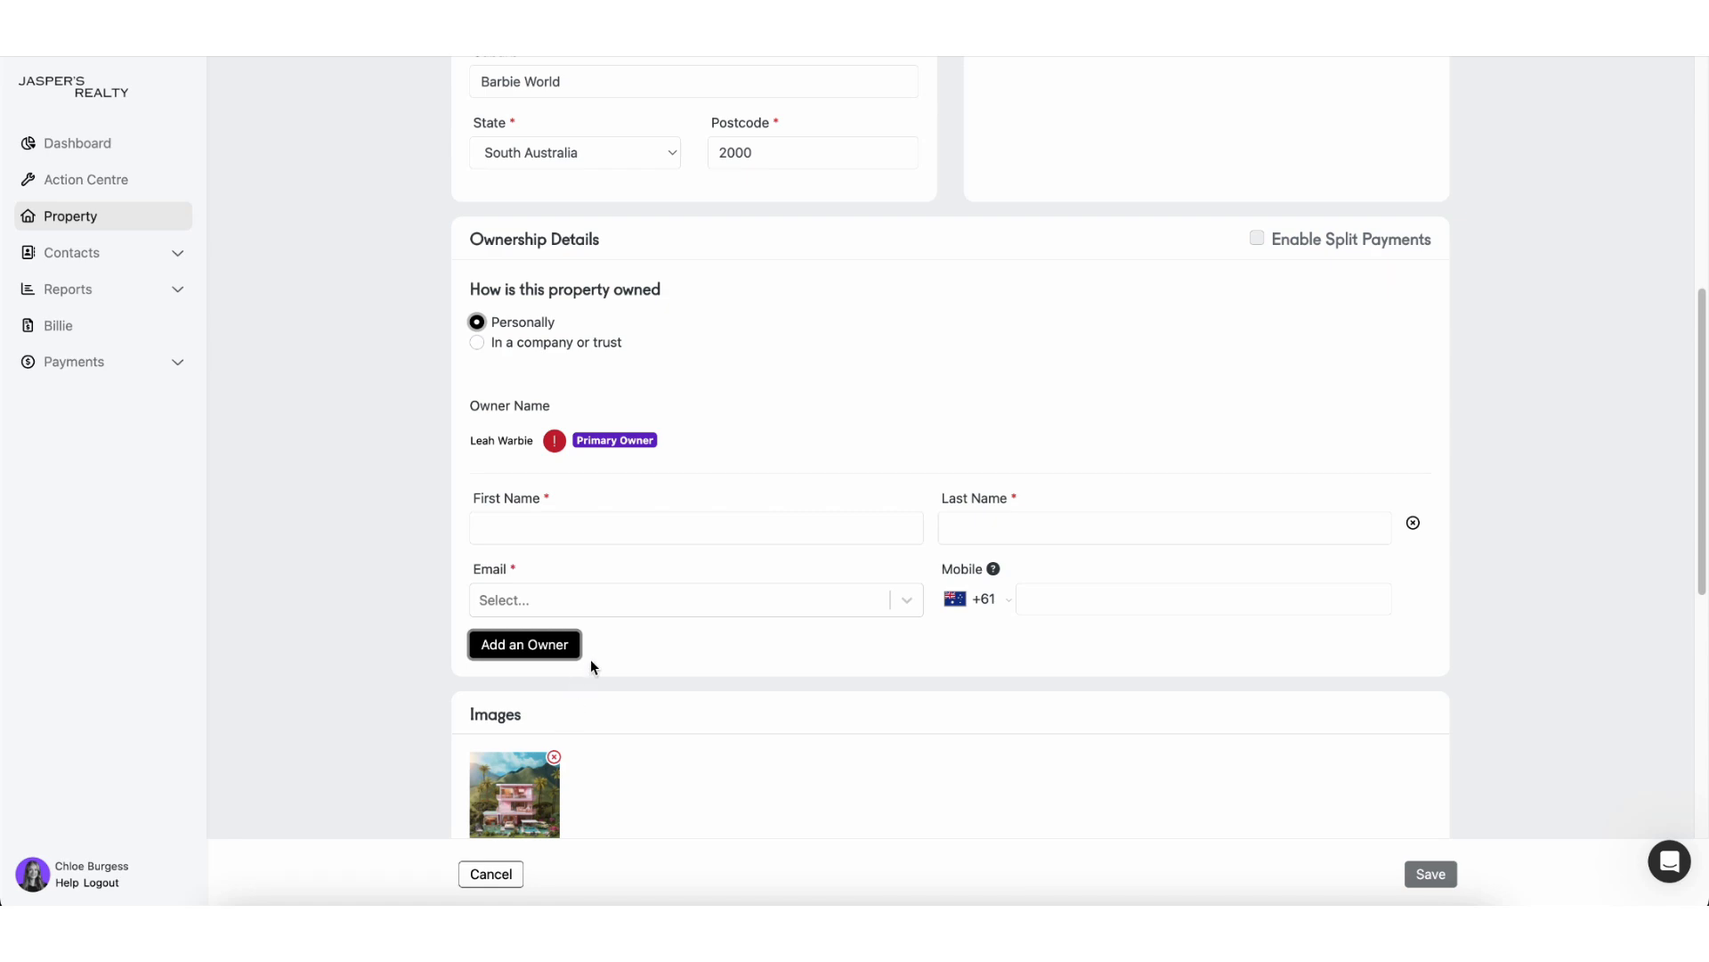
Step: Enter the new owner's email, first name 'Commercial Bond Wallet' and last name '700 Leah Yoga Retreat'
{"action": "left_click", "coordinate": [650, 612]}
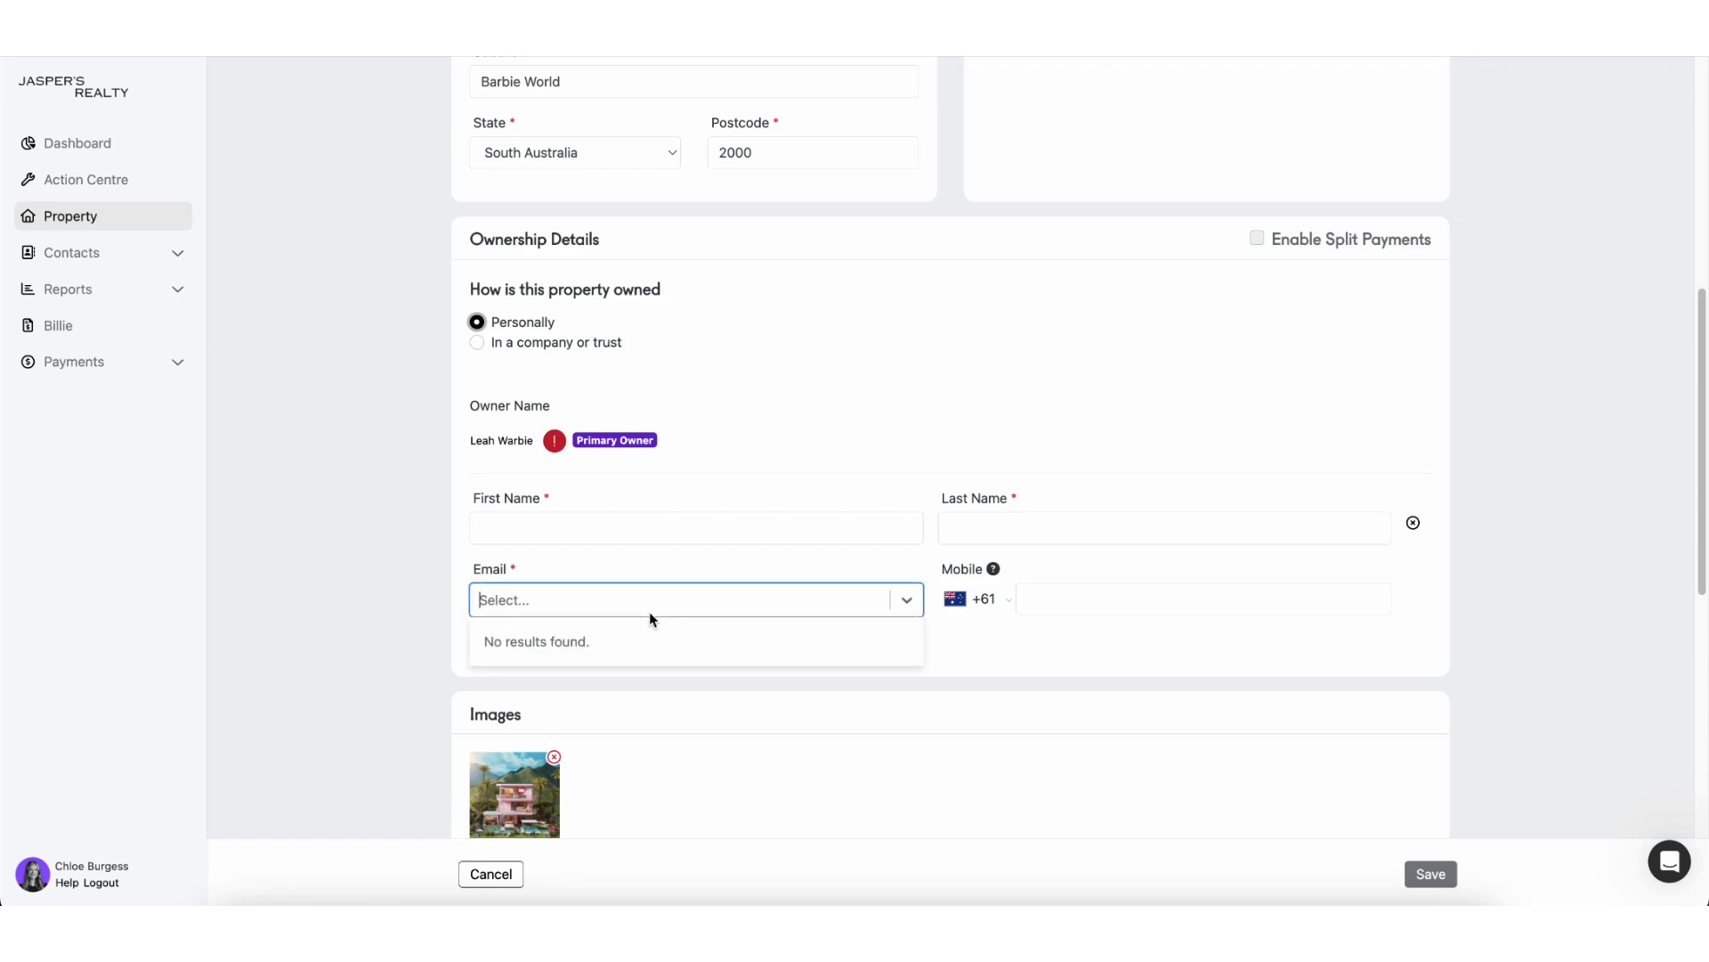
{"action": "key", "text": "ctrl+v"}
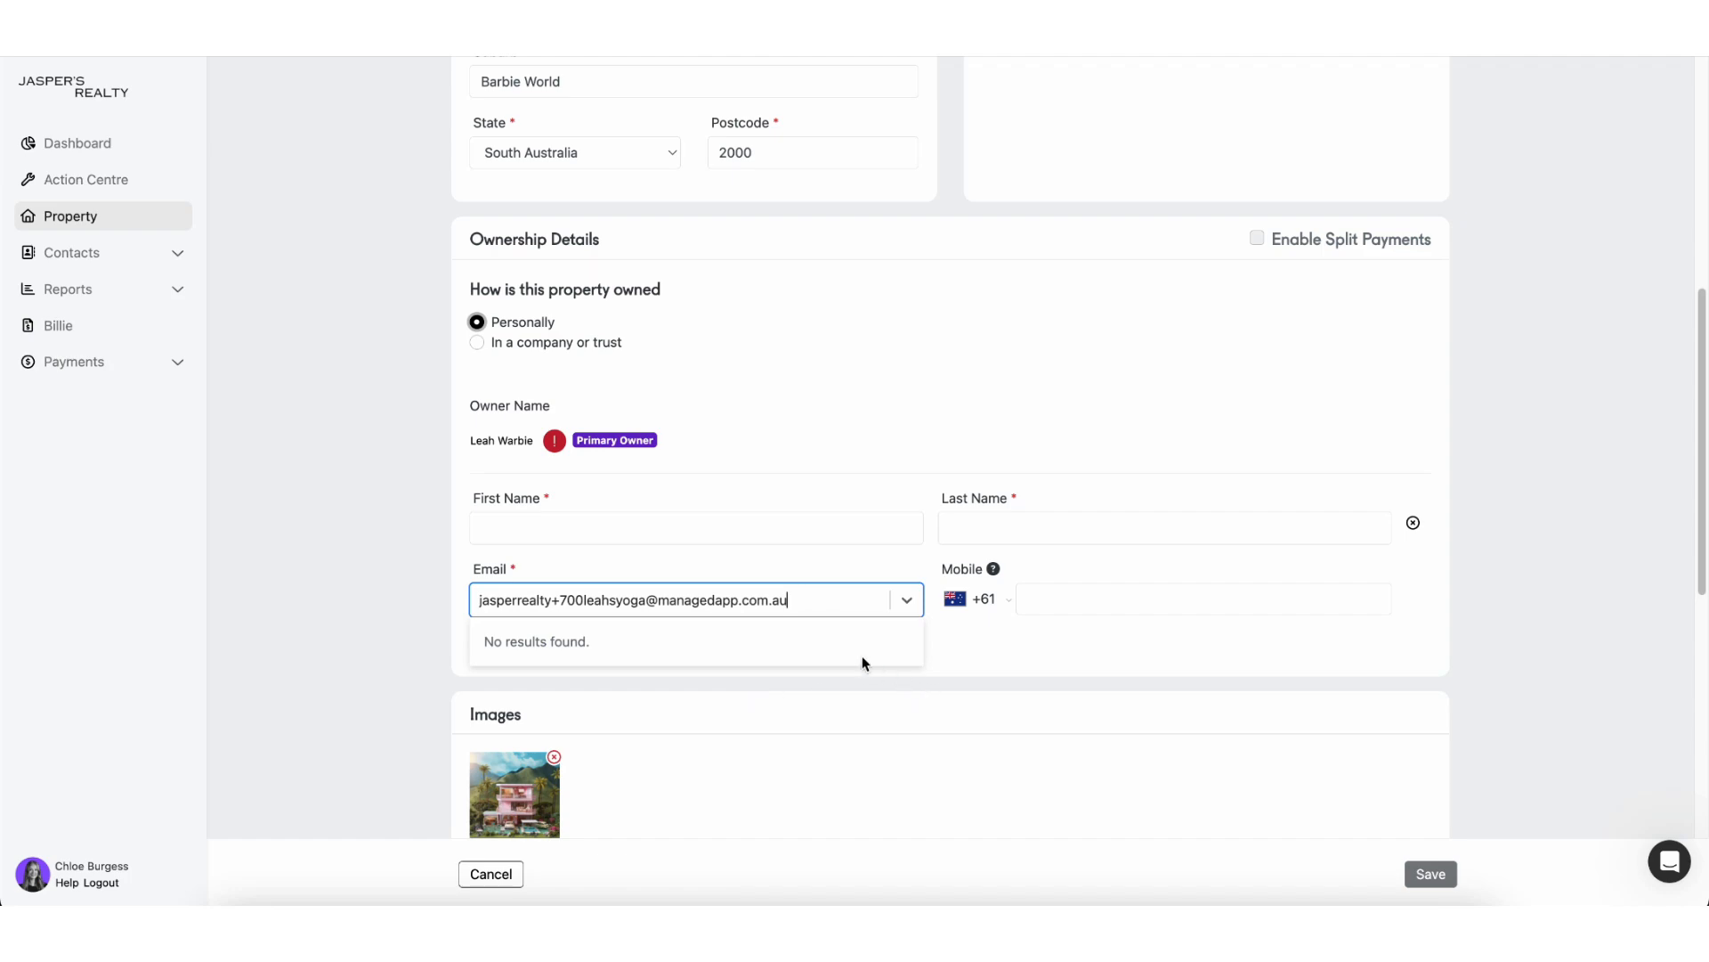
{"action": "left_click", "coordinate": [878, 693]}
{"action": "left_click", "coordinate": [690, 529]}
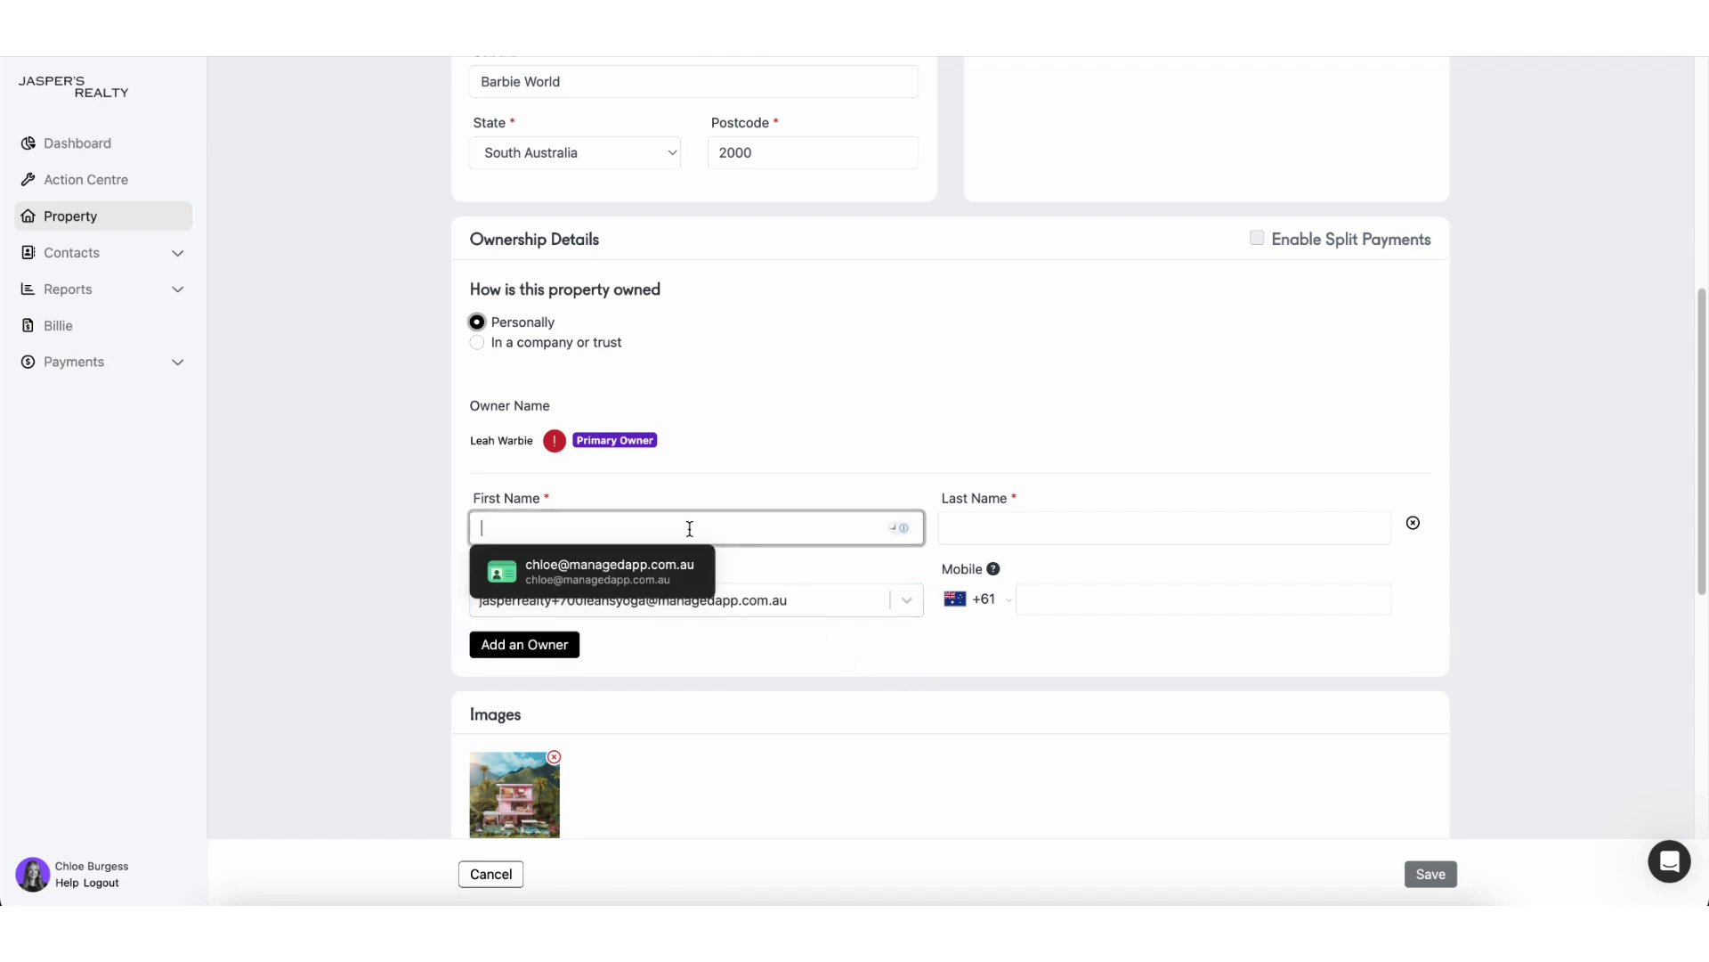
{"action": "type", "text": "Commer"}
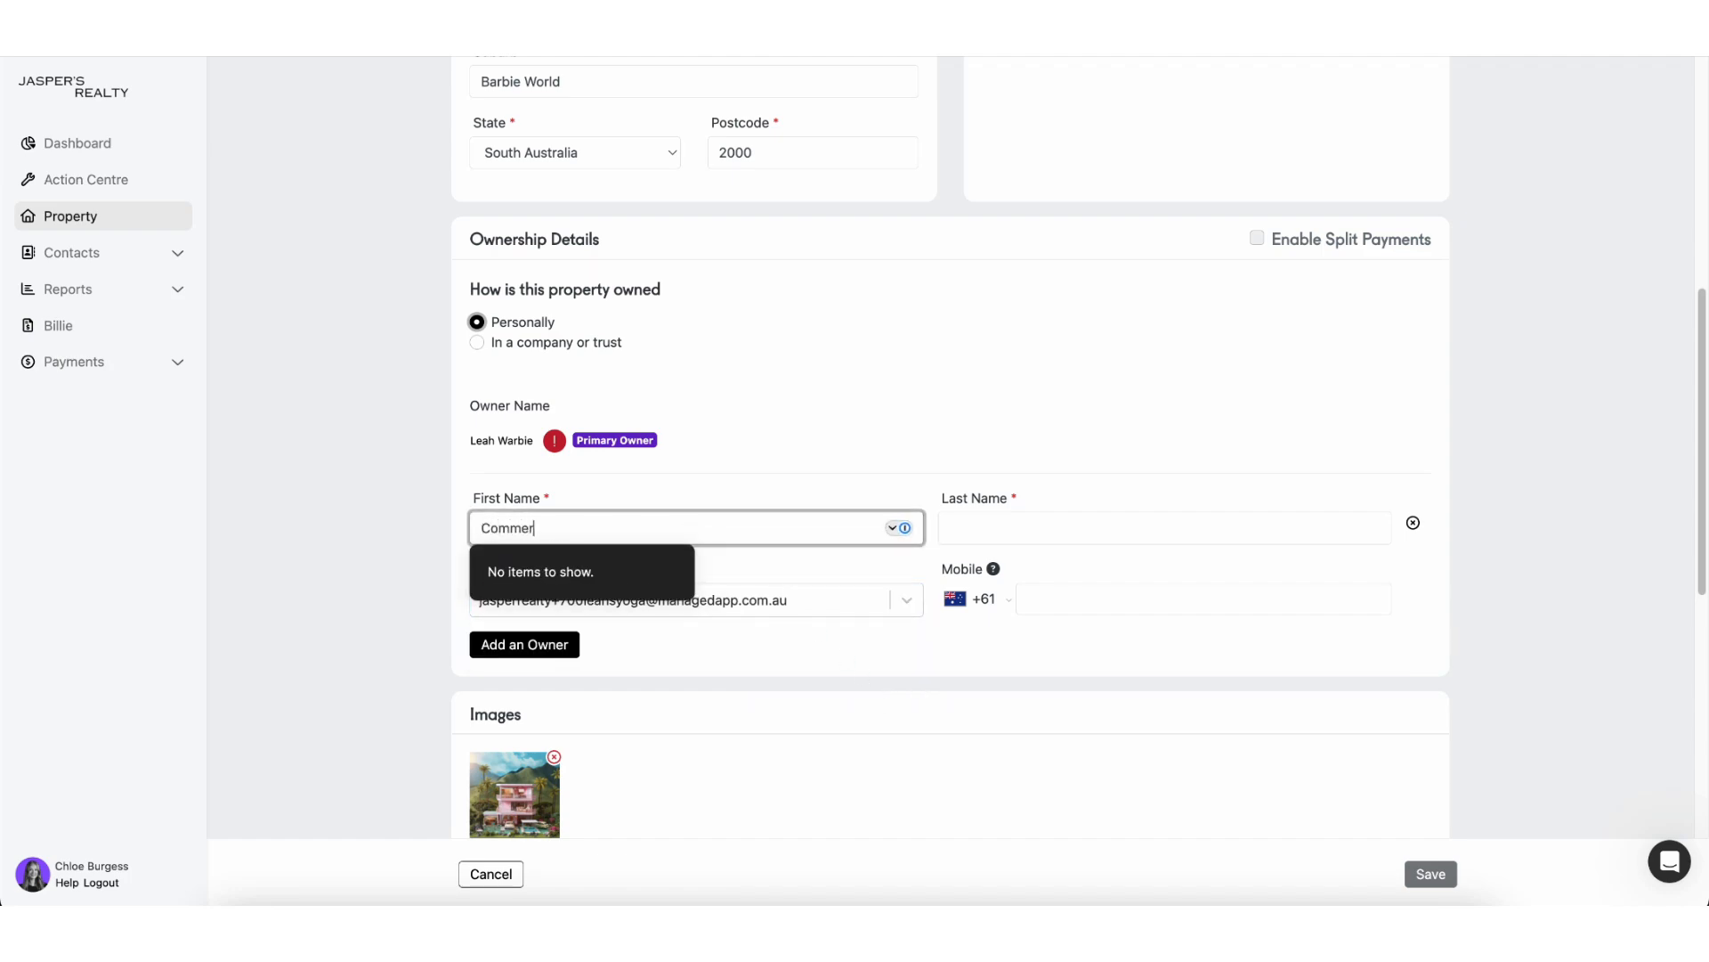
{"action": "type", "text": "cial Bond Wallet"}
{"action": "left_click", "coordinate": [1102, 527]}
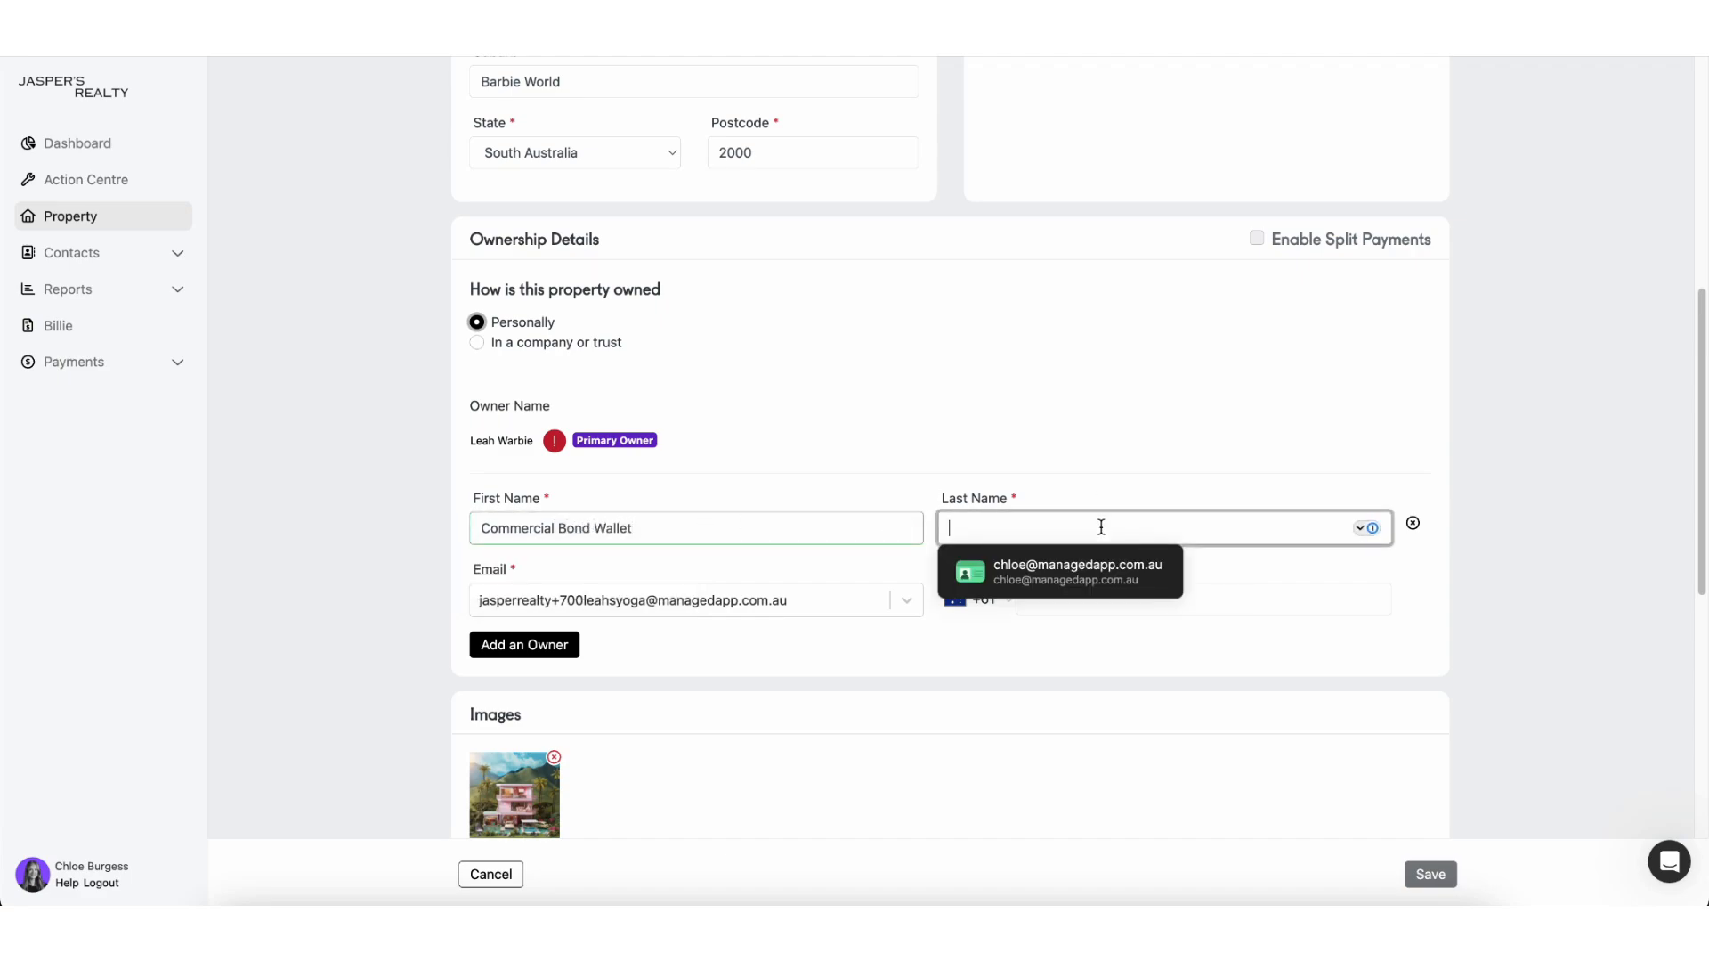
{"action": "type", "text": "700"}
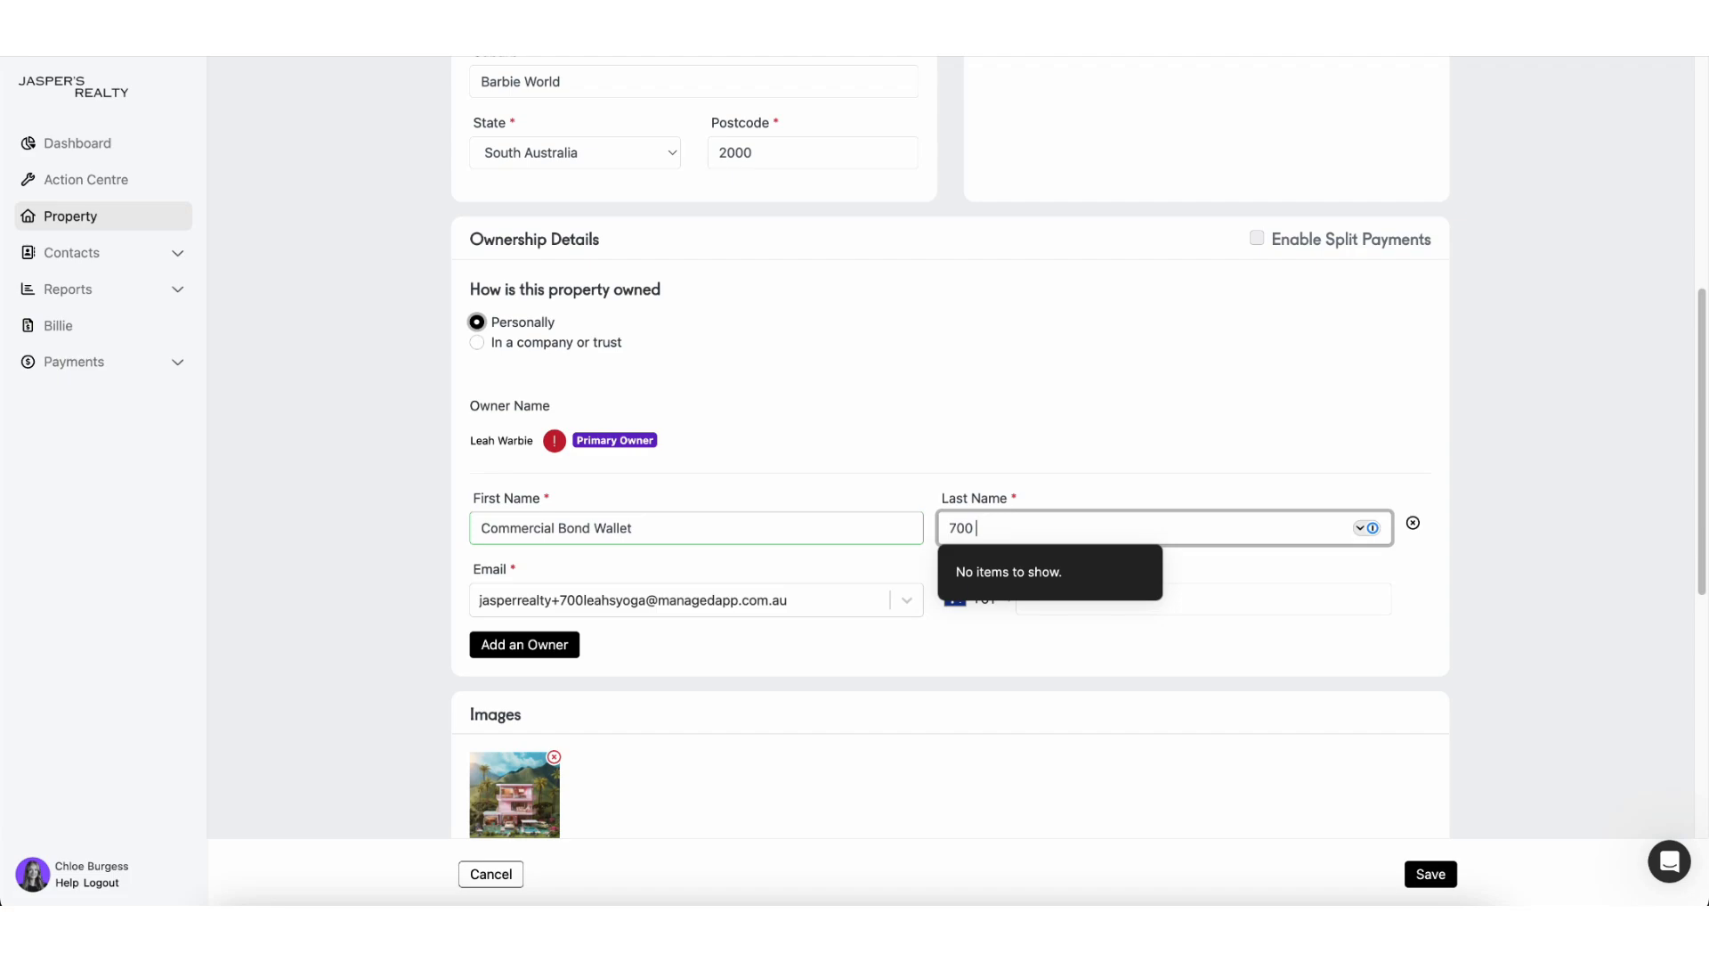
{"action": "type", "text": " Leah Yoga Retreat"}
Step: Fill in the new owner's mobile number and save the property
{"action": "left_click", "coordinate": [1097, 628]}
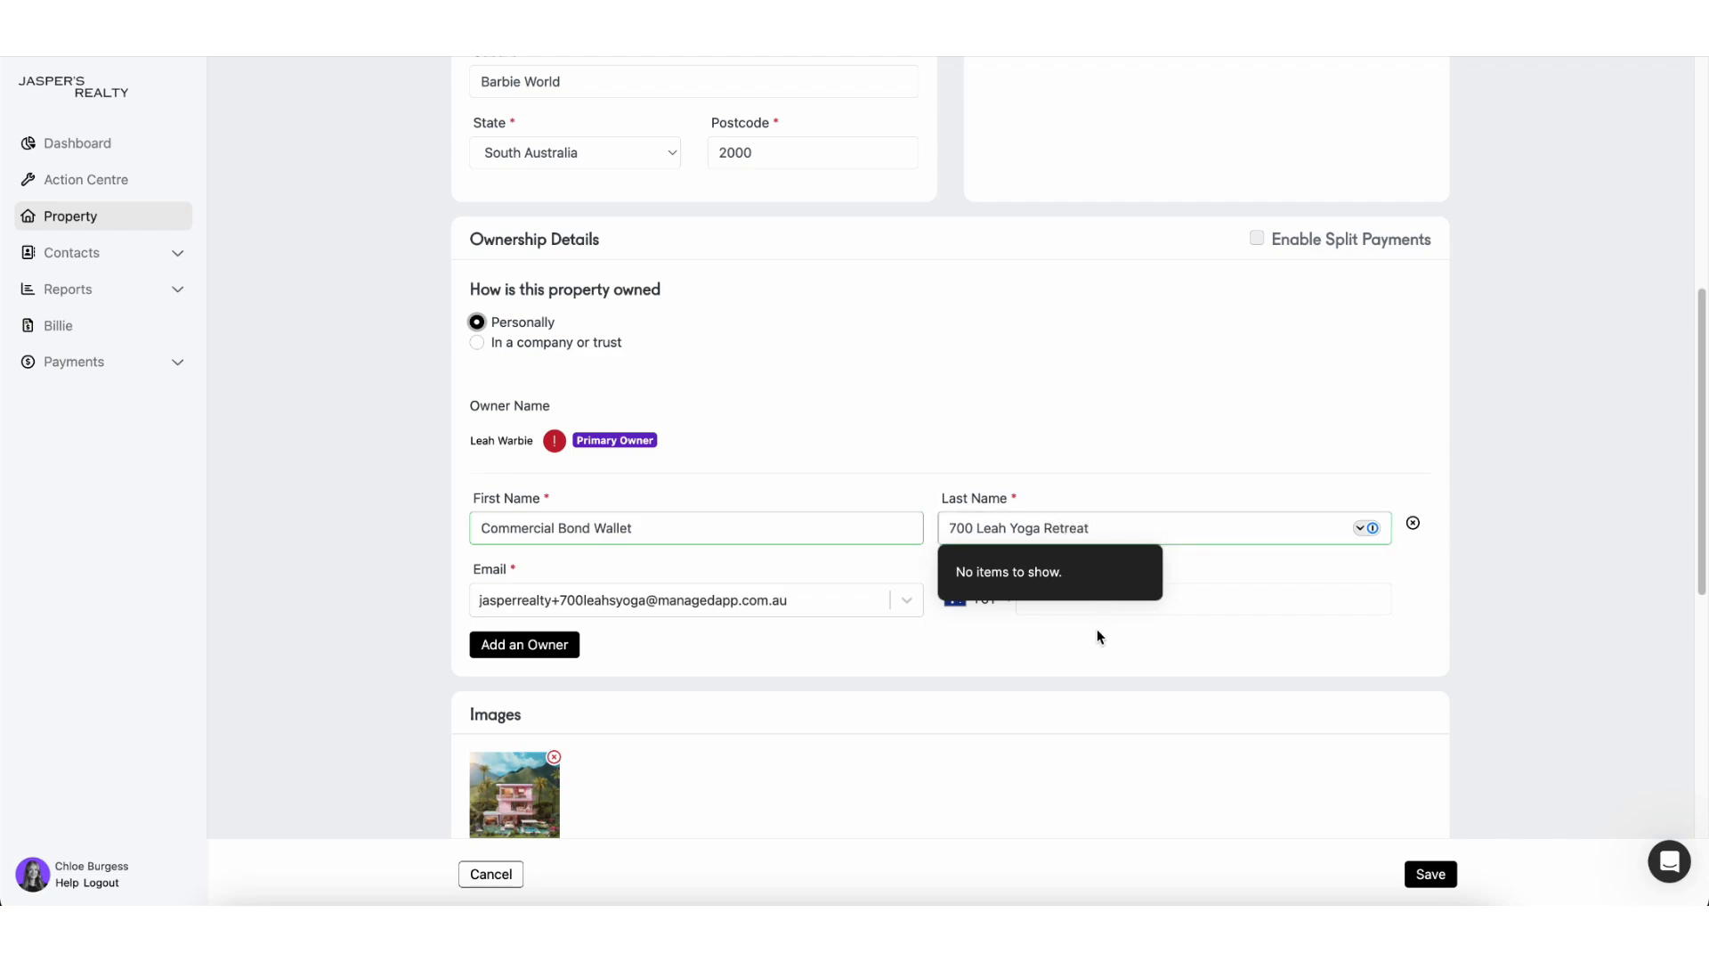
{"action": "left_click", "coordinate": [1095, 597]}
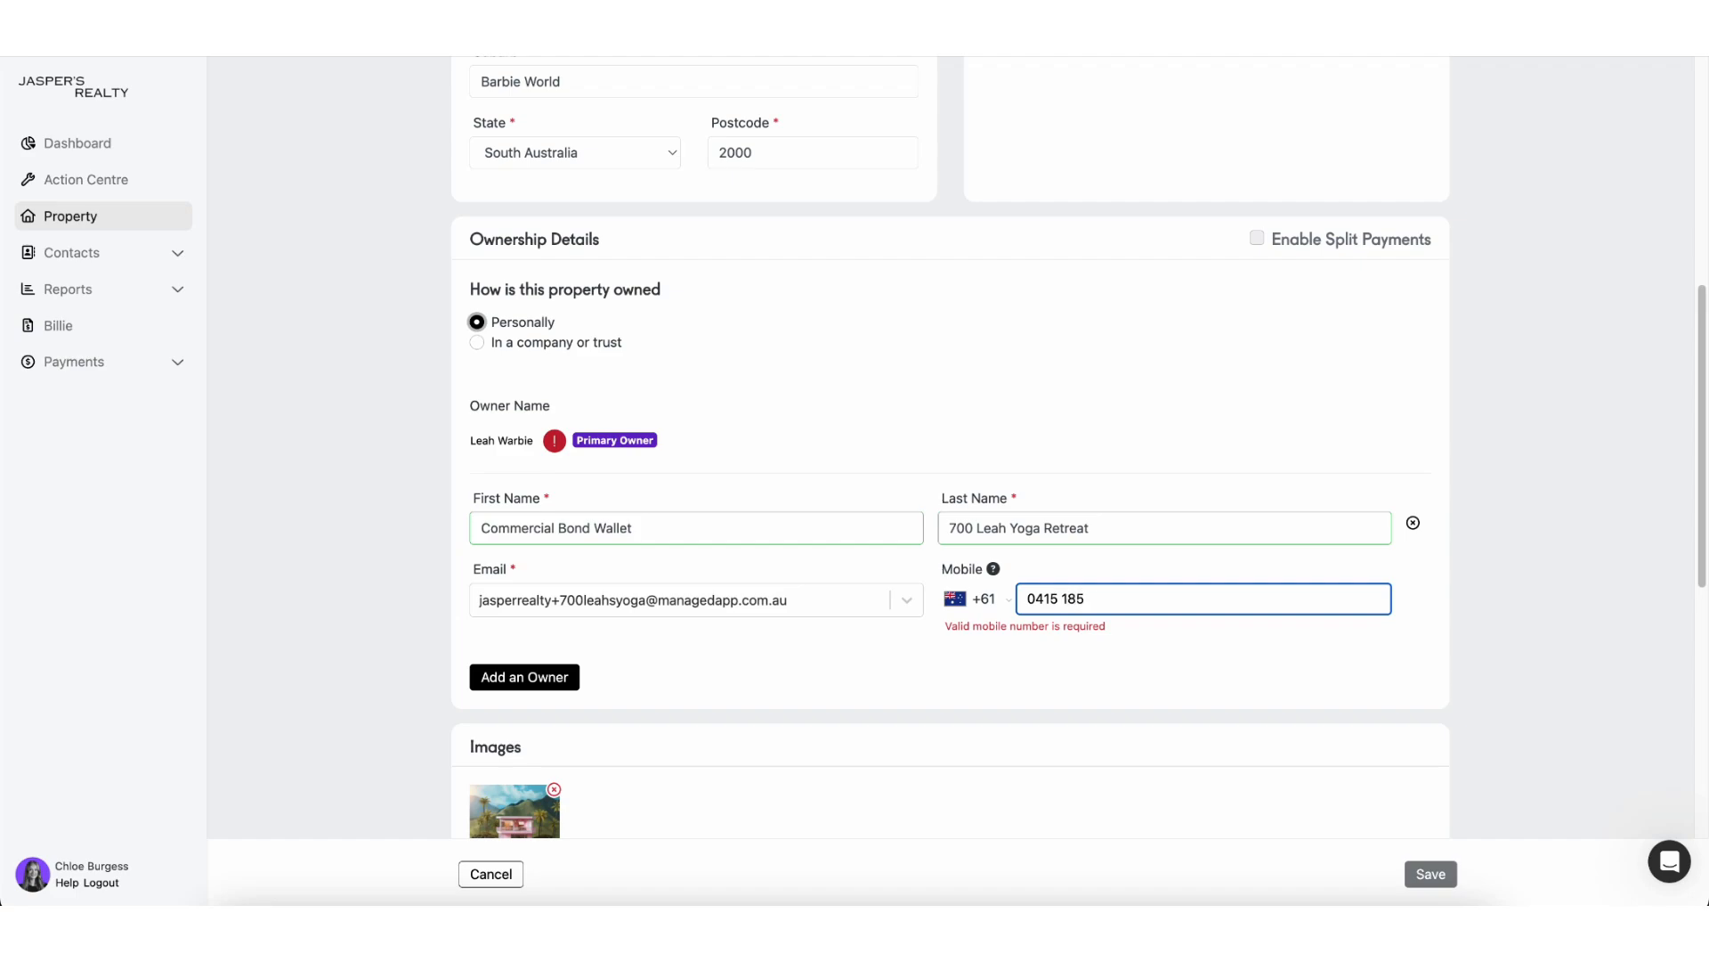
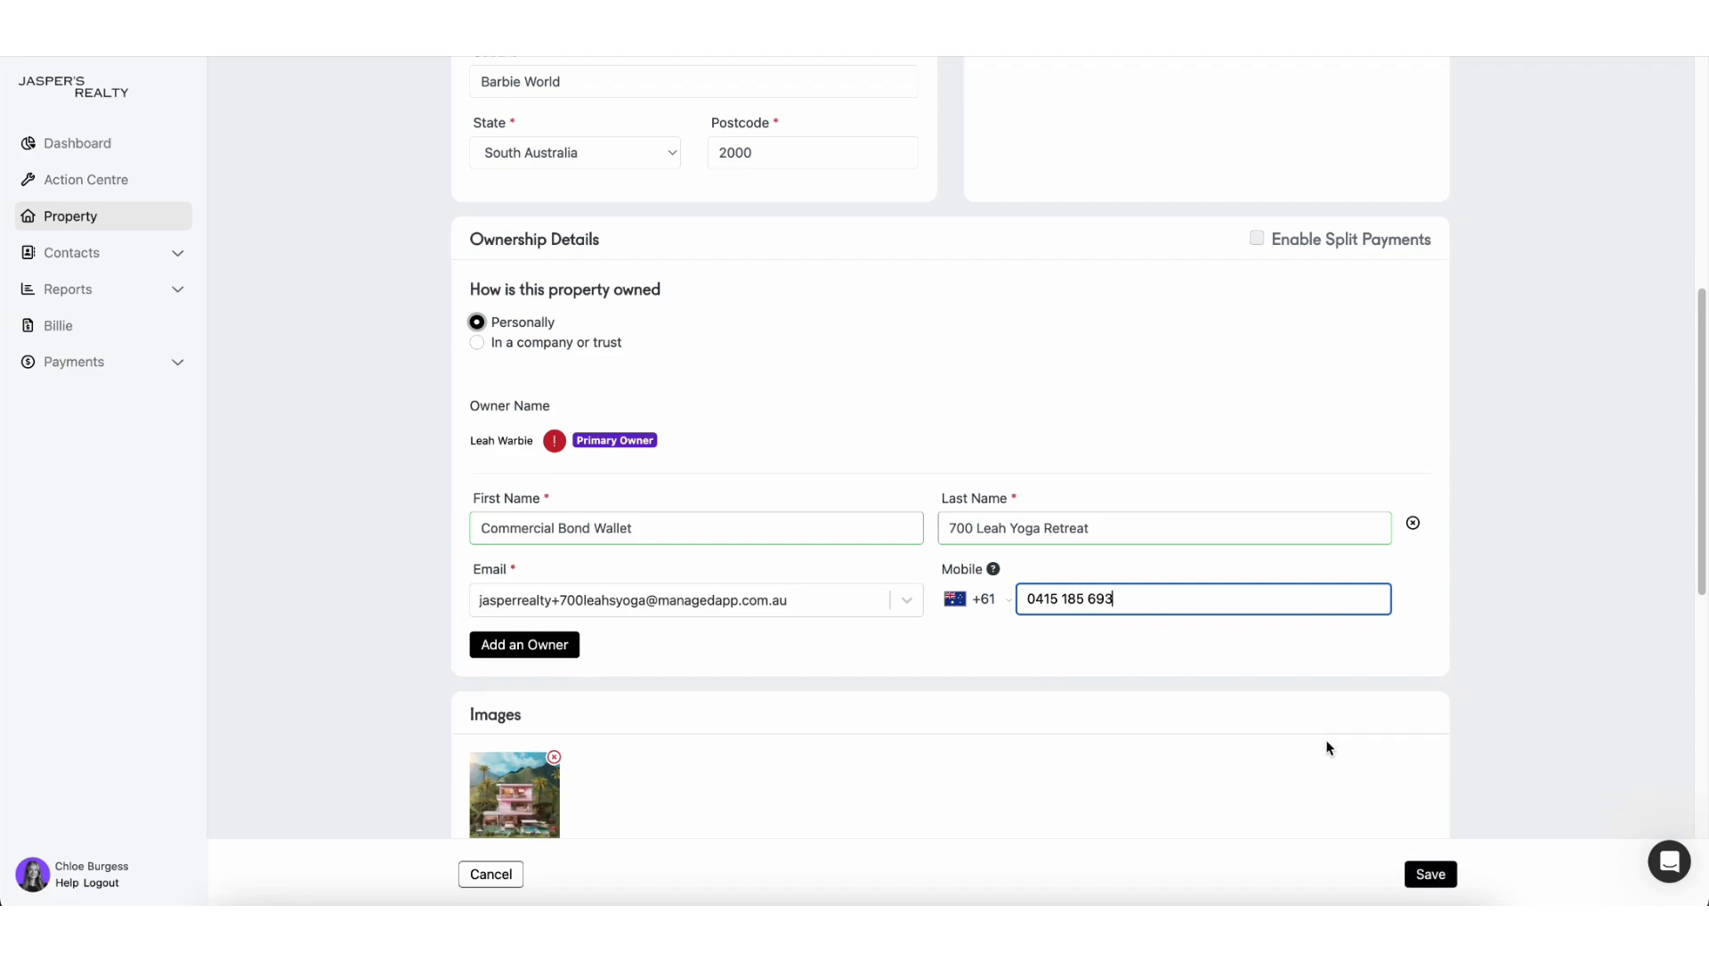
{"action": "left_click", "coordinate": [1431, 874]}
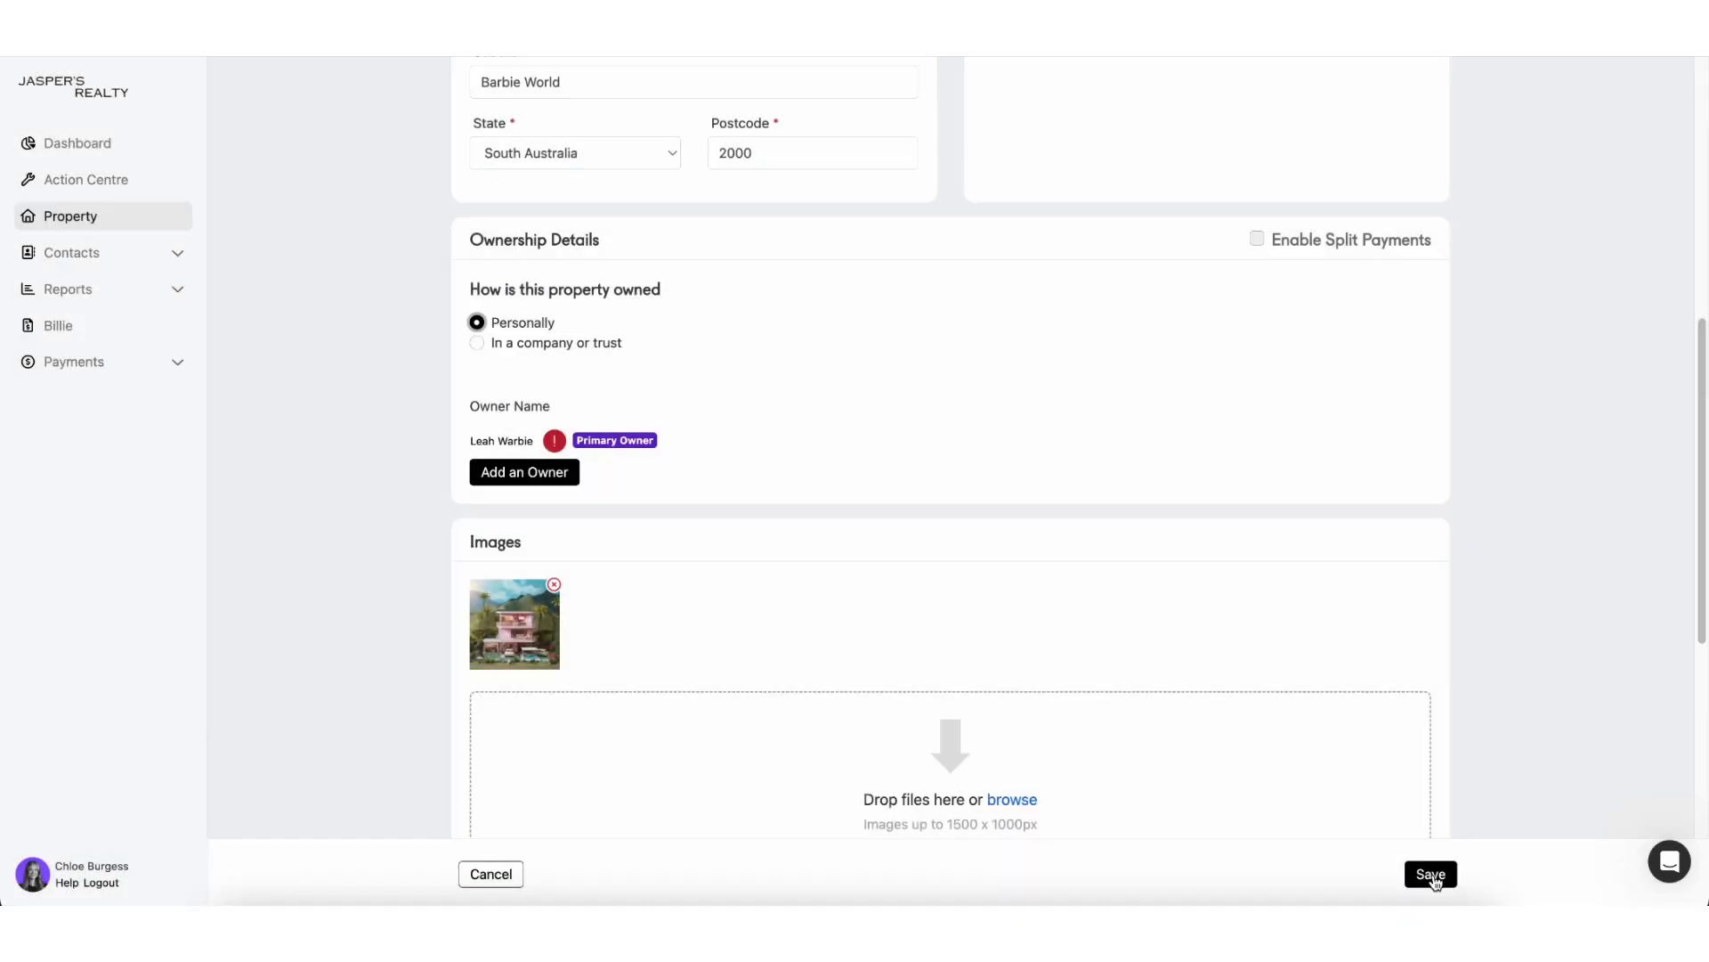
Step: Reload and view the Overview's Ownership Details, confirming Commercial Bond Wallet under Other Owners
{"action": "key", "text": "super+r"}
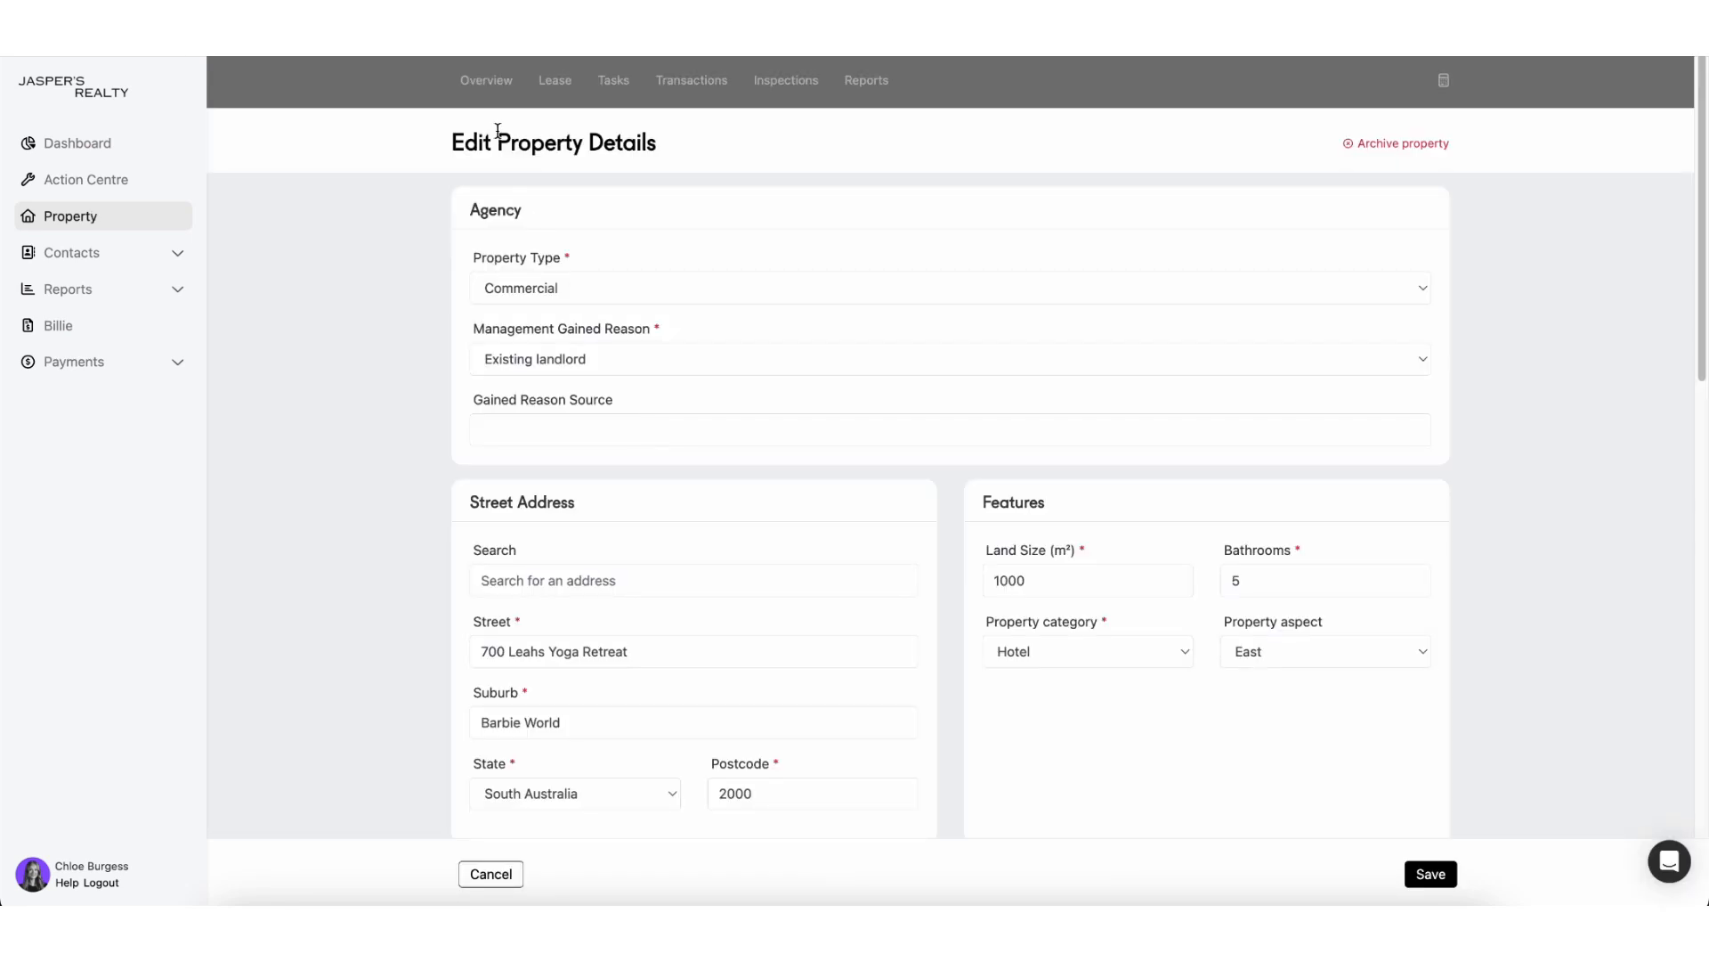
{"action": "left_click", "coordinate": [486, 82]}
{"action": "scroll", "coordinate": [566, 329], "scroll_direction": "down", "scroll_amount": 5}
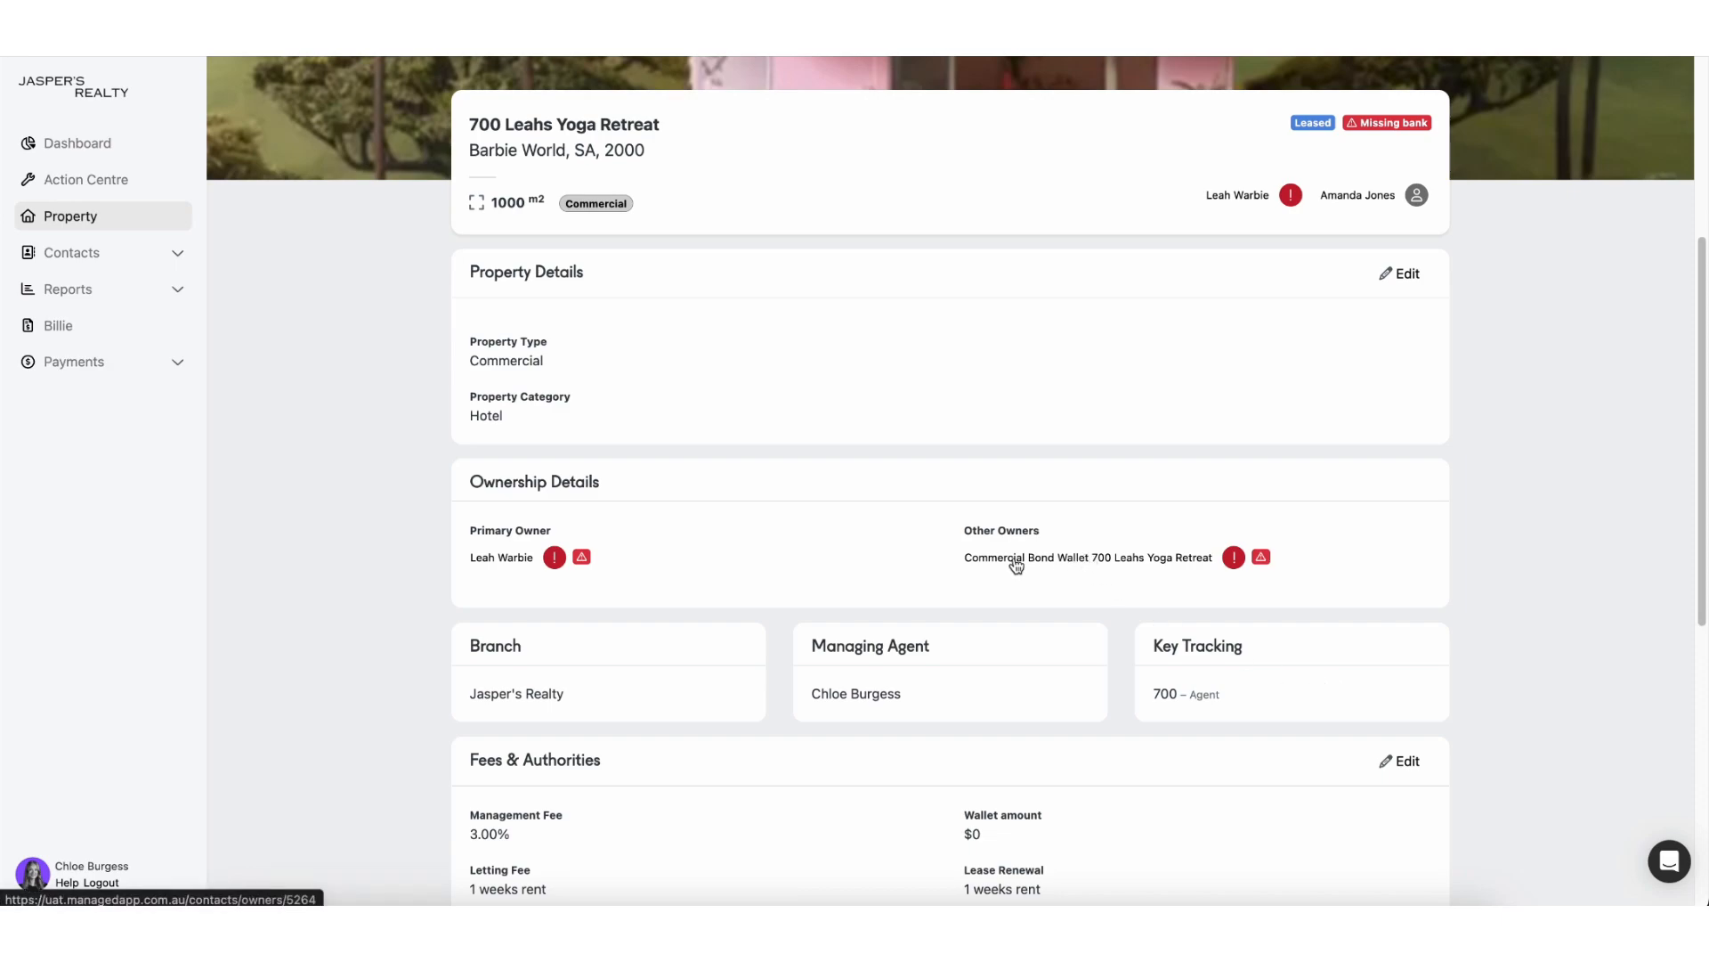
Step: Open Commercial Bond Wallet's owner contact page and review its account details
{"action": "left_click", "coordinate": [1066, 563]}
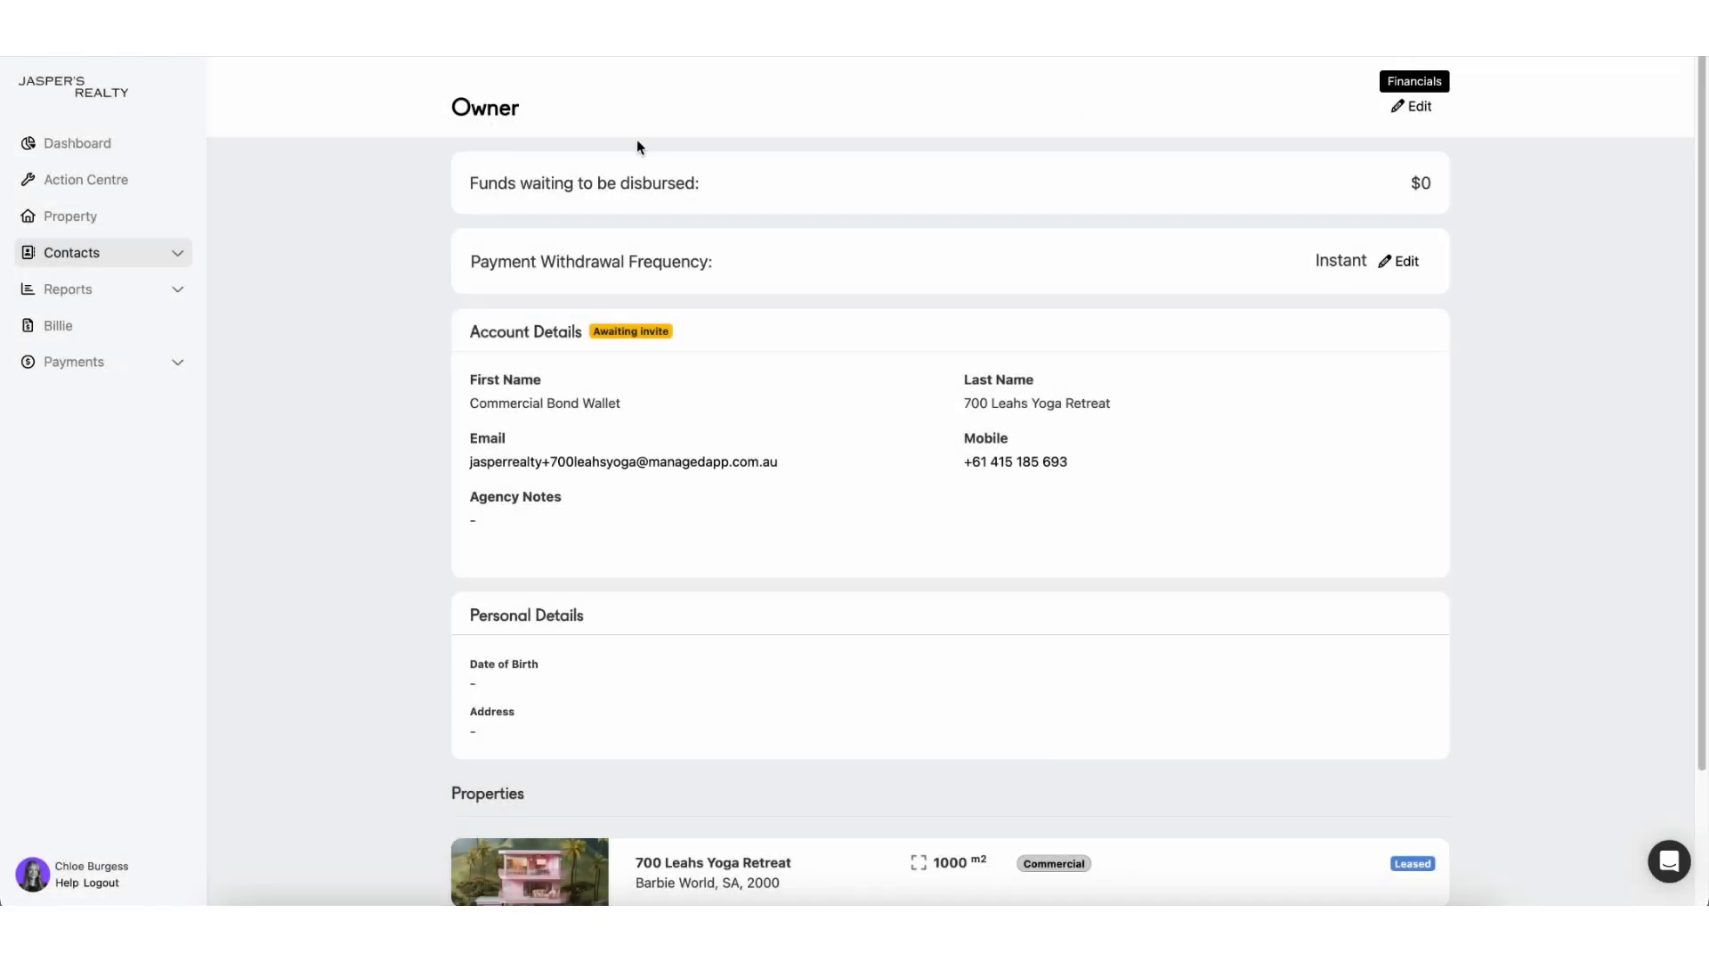
{"action": "scroll", "coordinate": [637, 330], "scroll_direction": "down", "scroll_amount": 3}
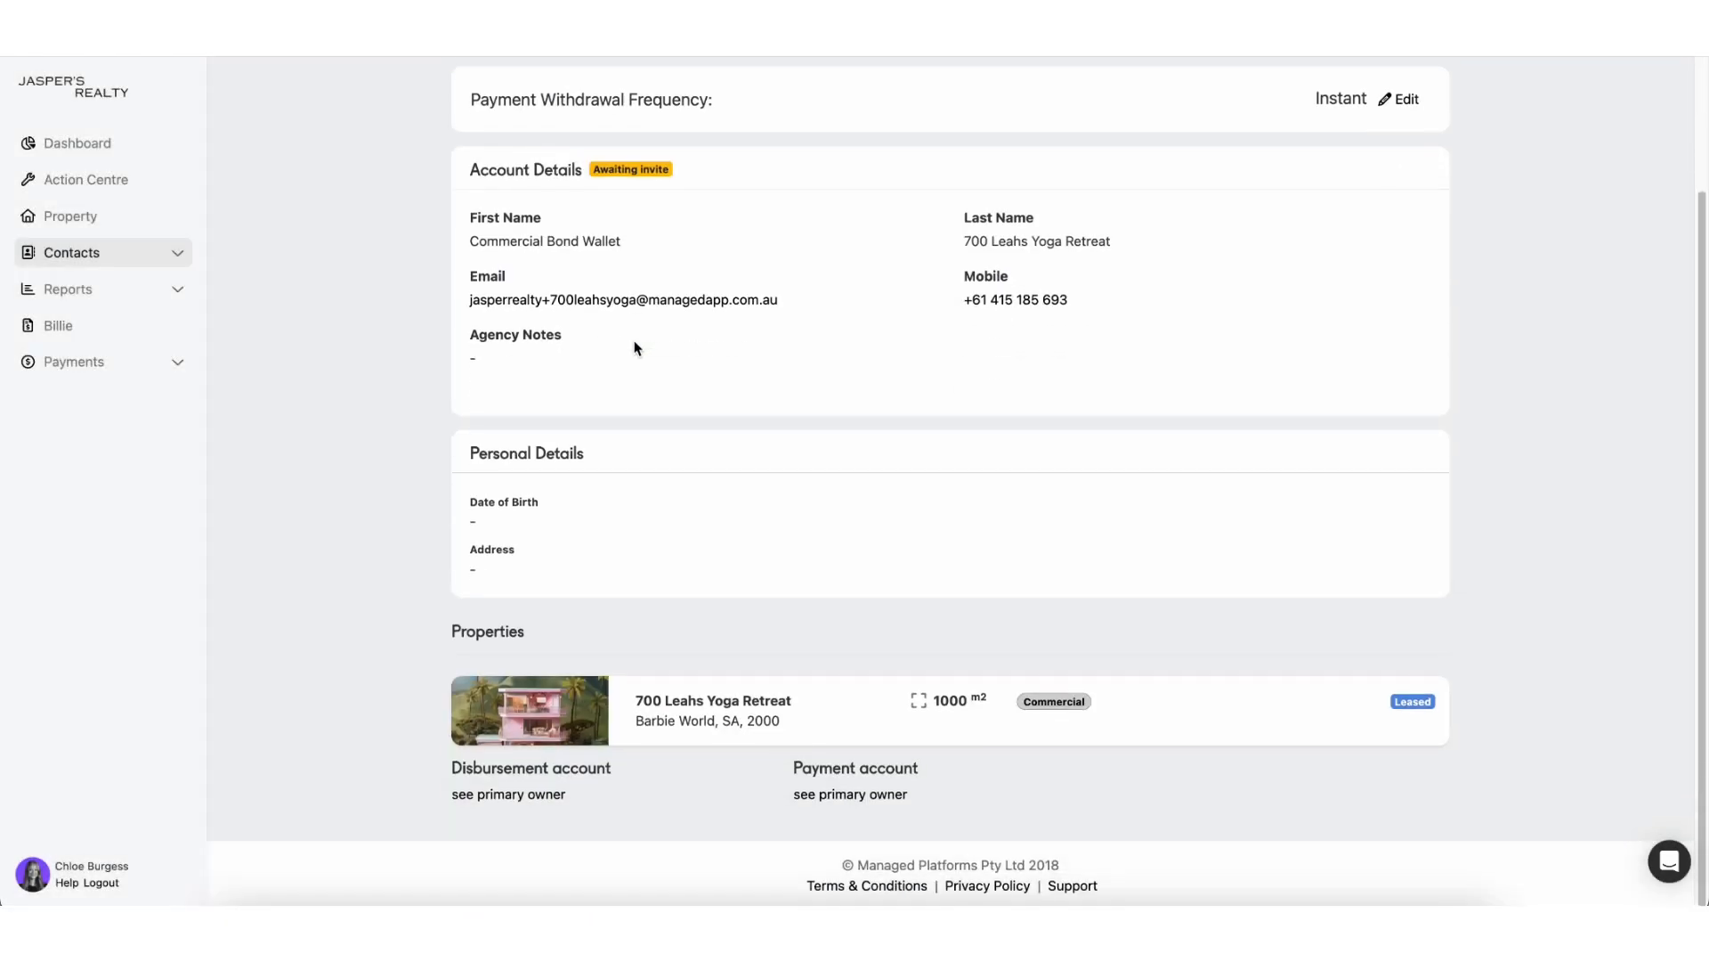
{"action": "scroll", "coordinate": [595, 420], "scroll_direction": "up", "scroll_amount": 3}
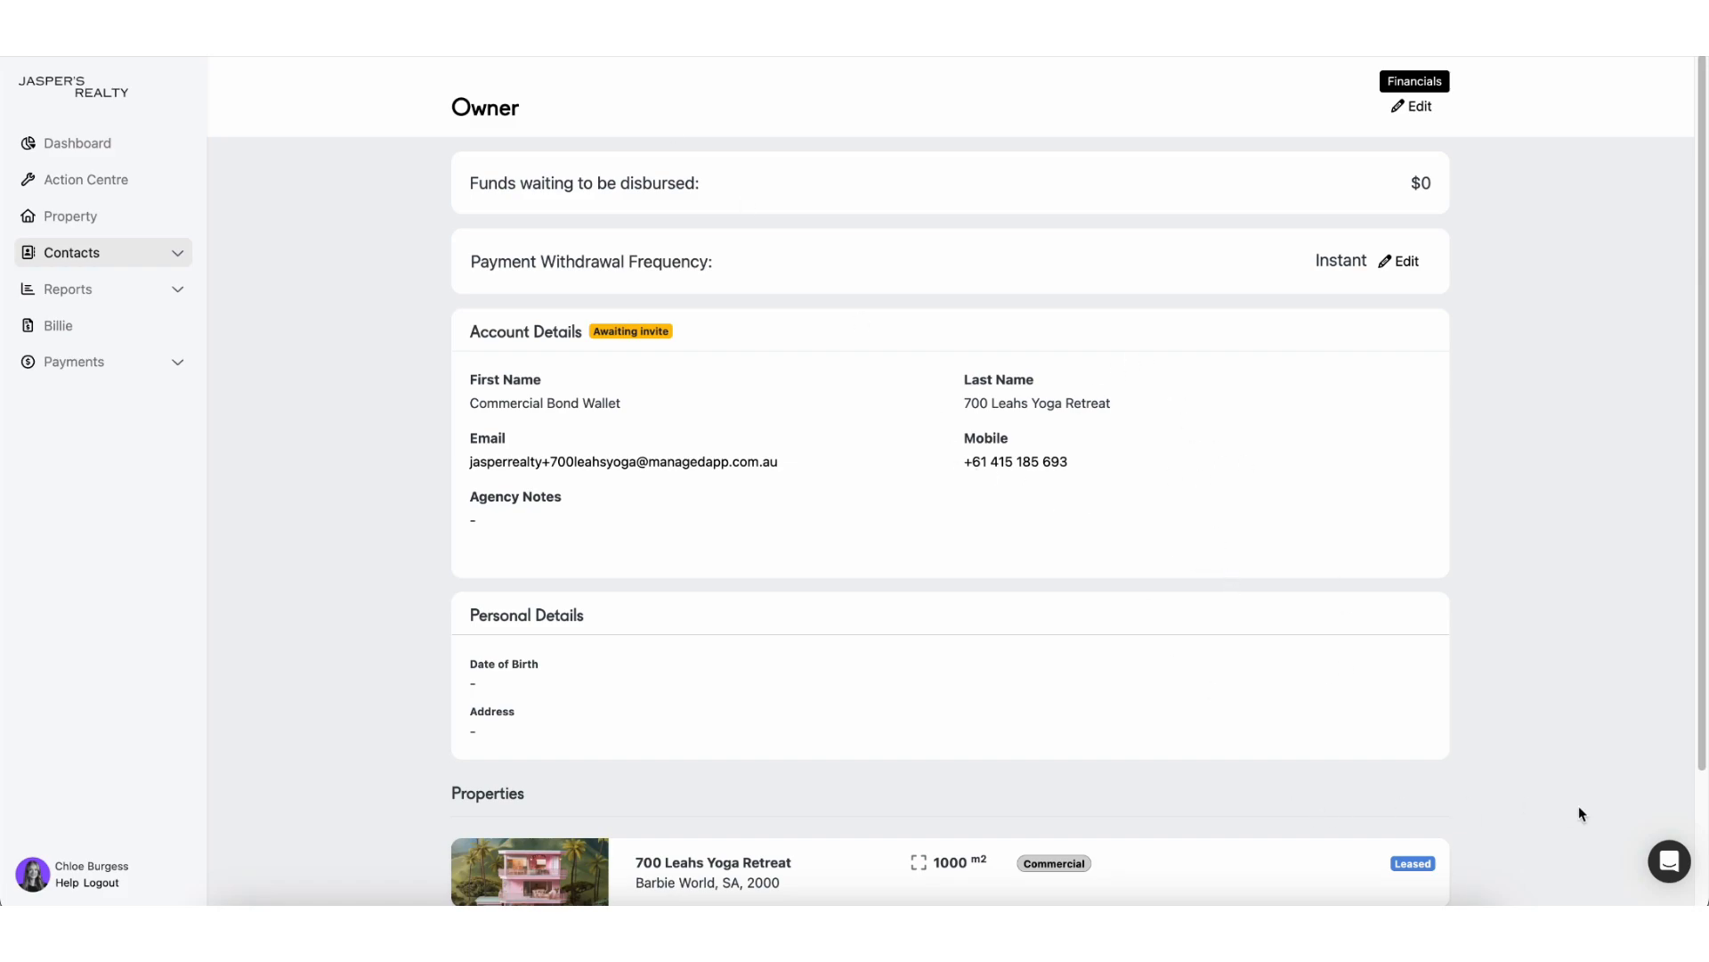
Step: Start a new Intercom support conversation and paste the owner page link into the message
{"action": "left_click", "coordinate": [1670, 866]}
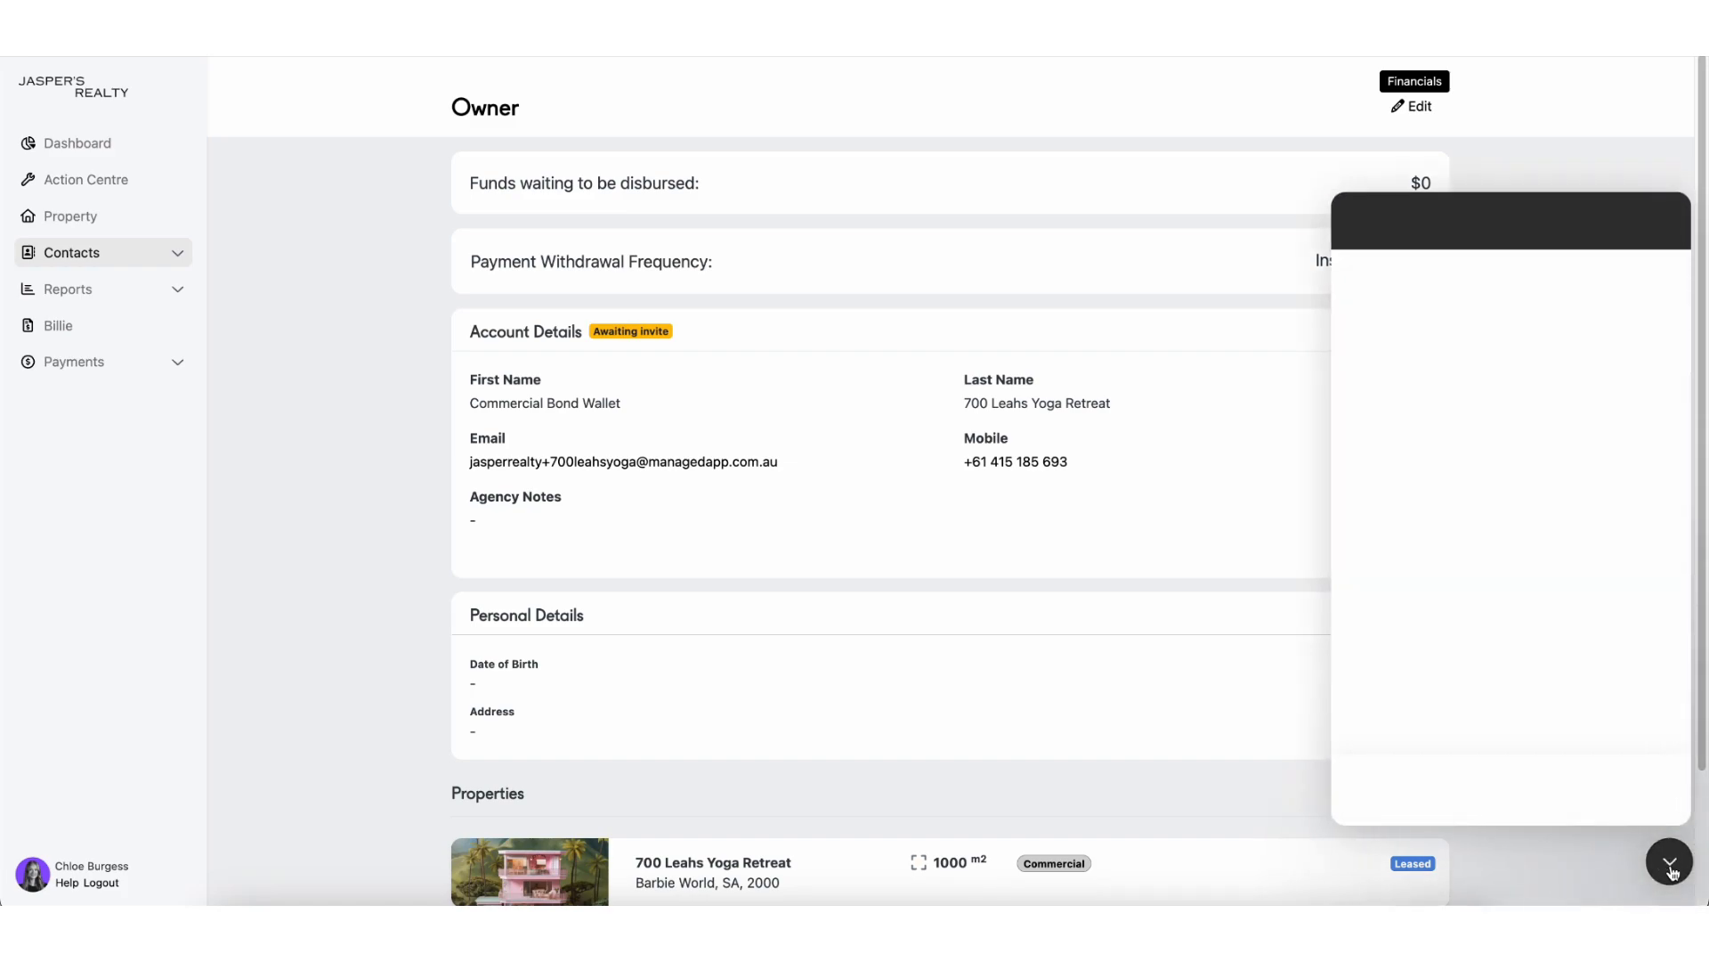
{"action": "left_click", "coordinate": [1511, 757]}
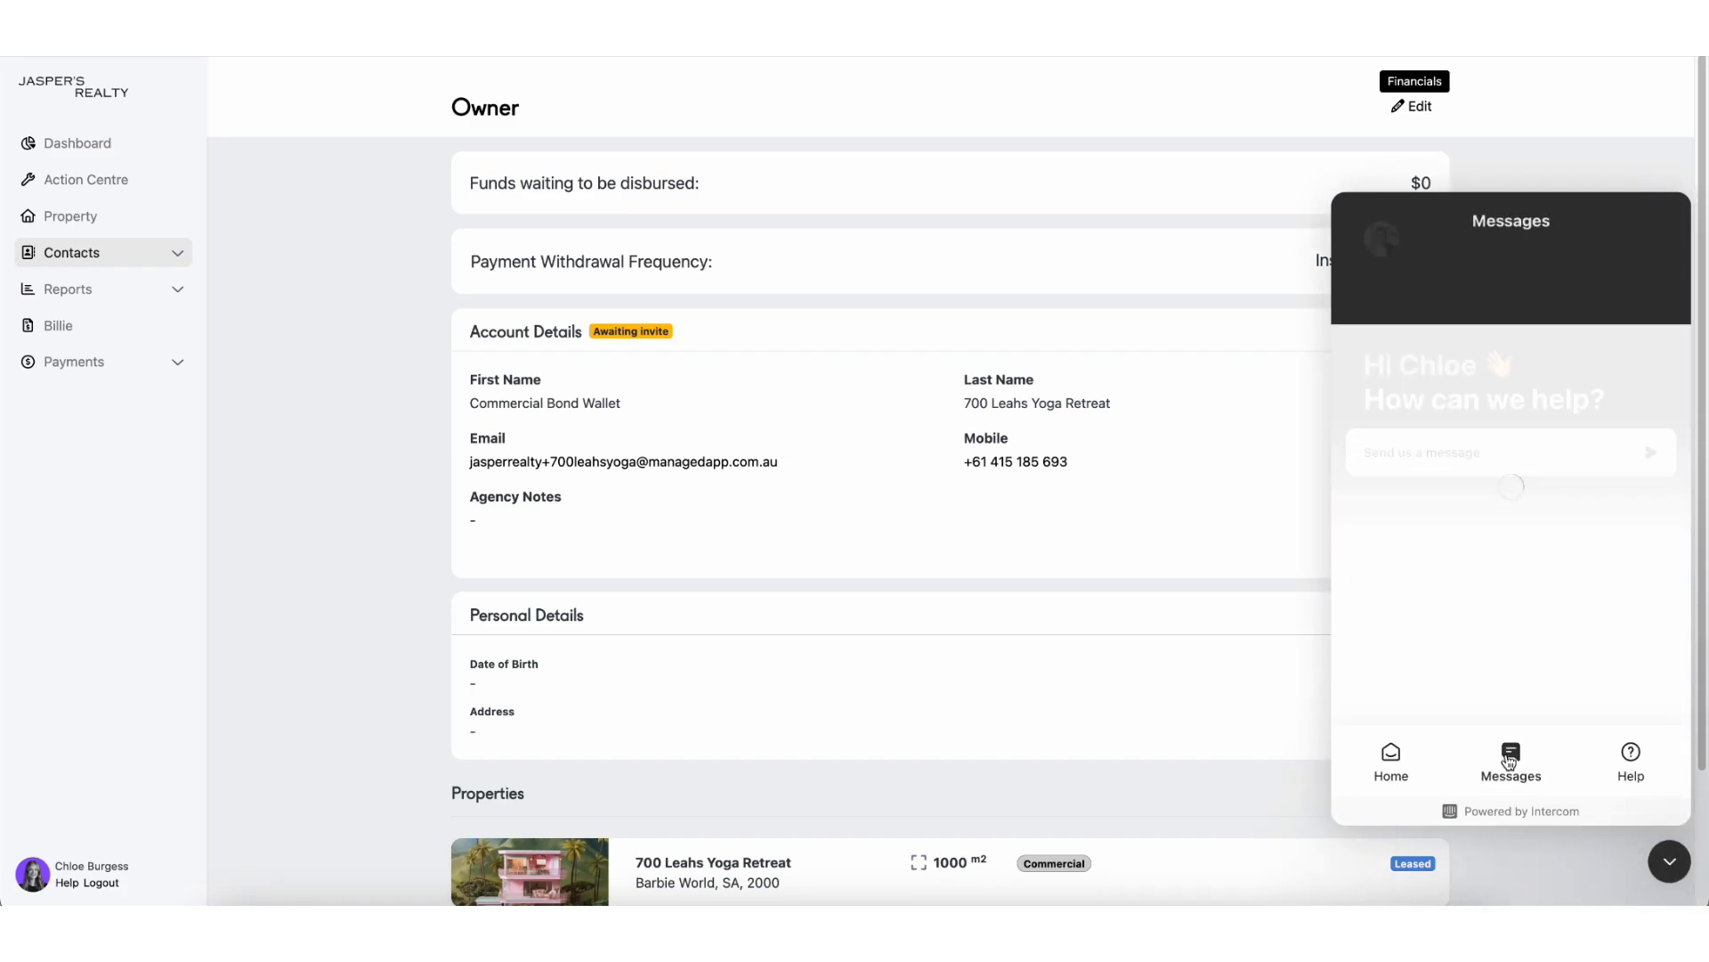
{"action": "left_click", "coordinate": [1507, 703]}
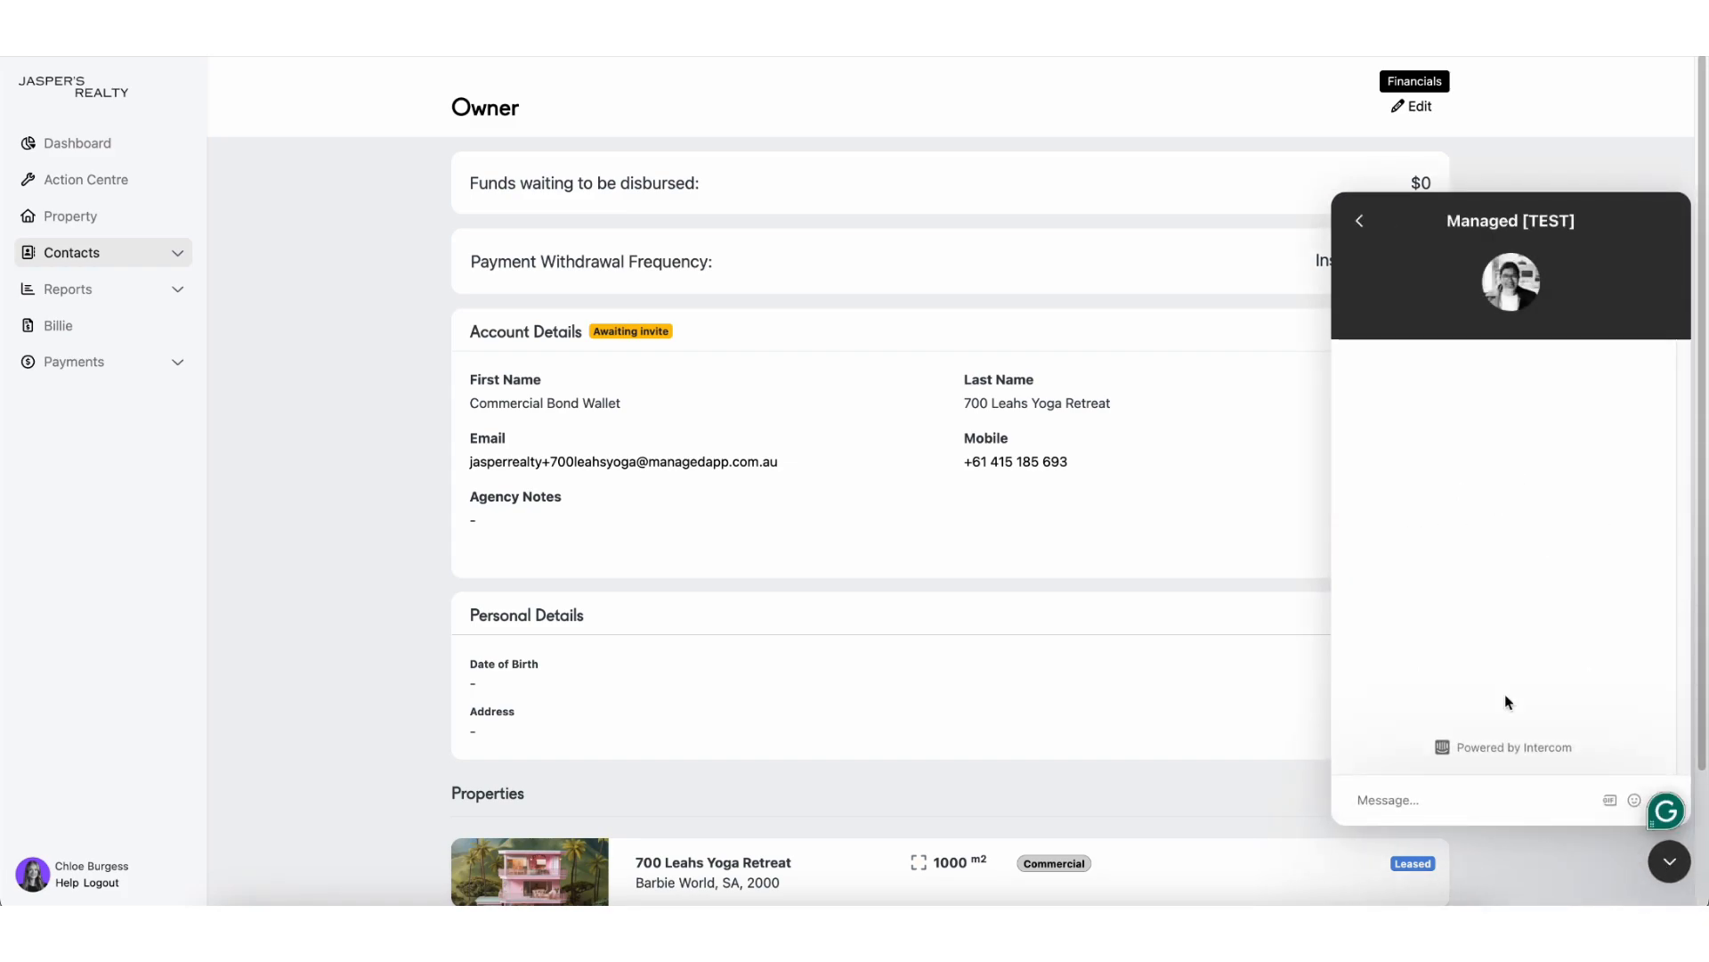
{"action": "type", "text": "https://uat.managedapp.com.au/contacts/owners/5264"}
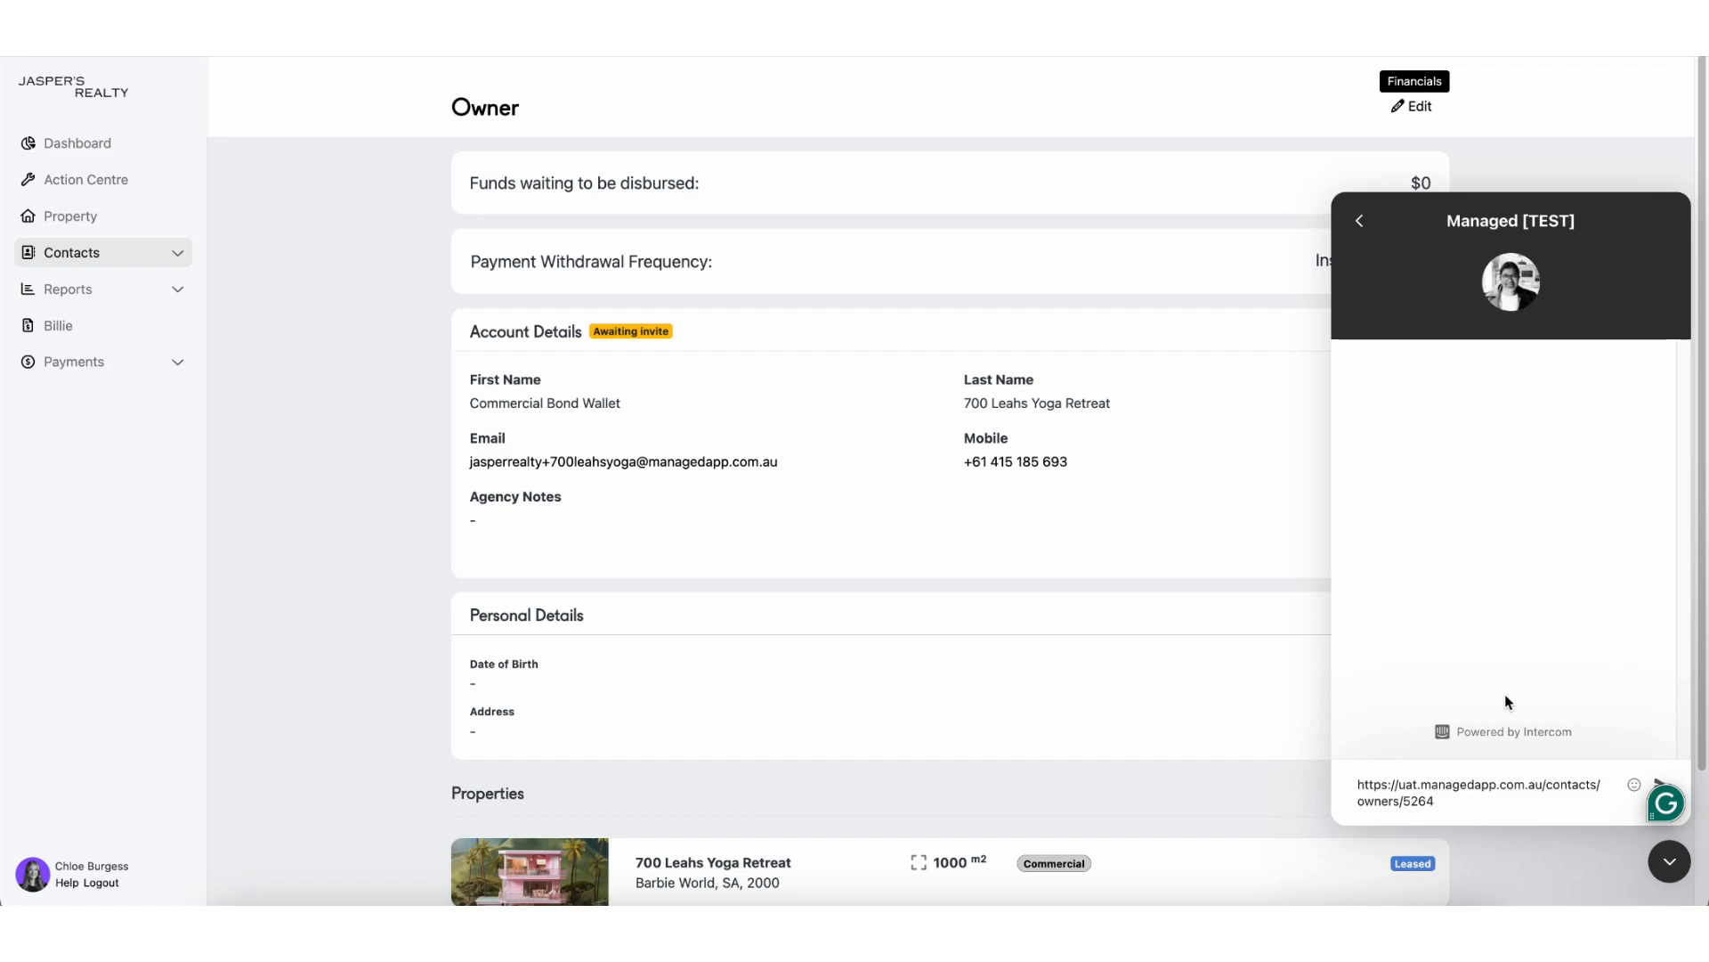